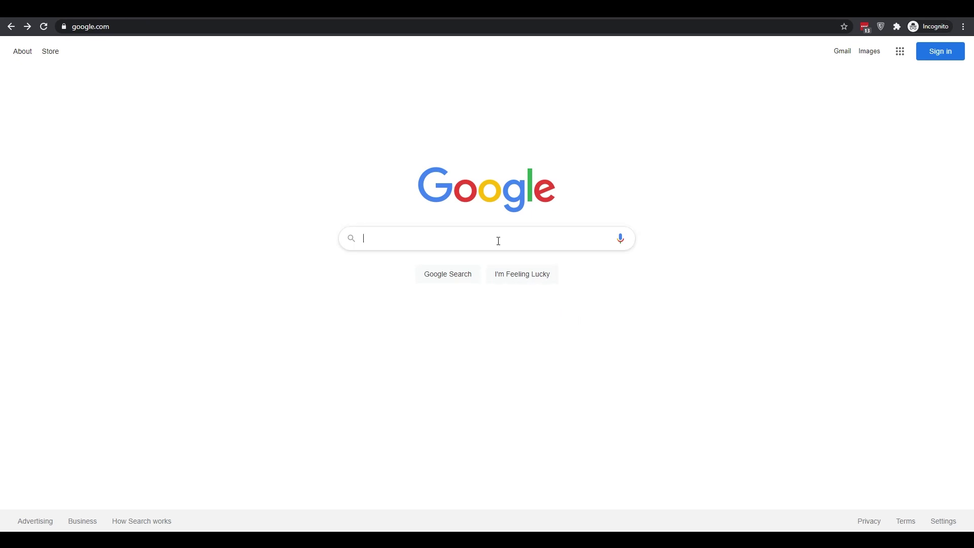
Search the web for Forge and open the Minecraft Forge downloads page.
text(Forge)
key(Return)
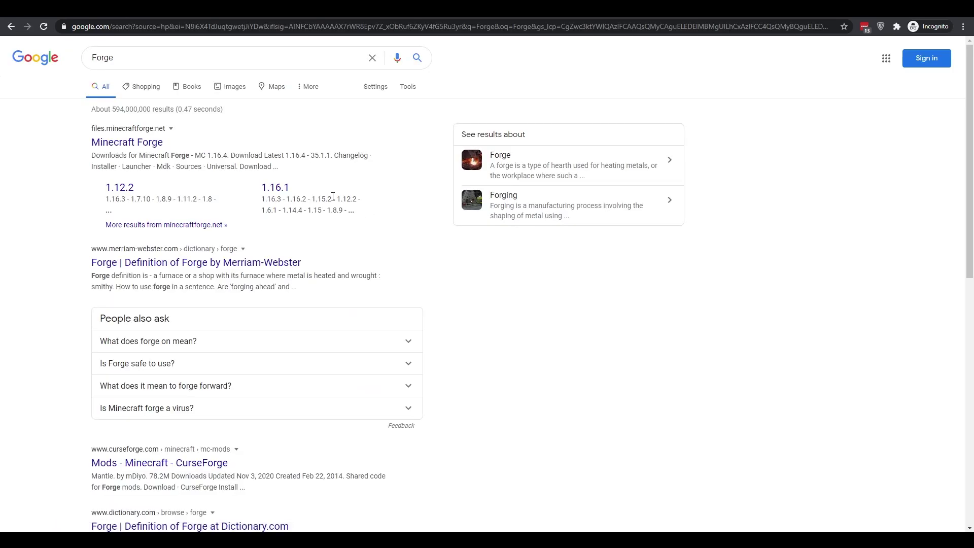
click(154, 144)
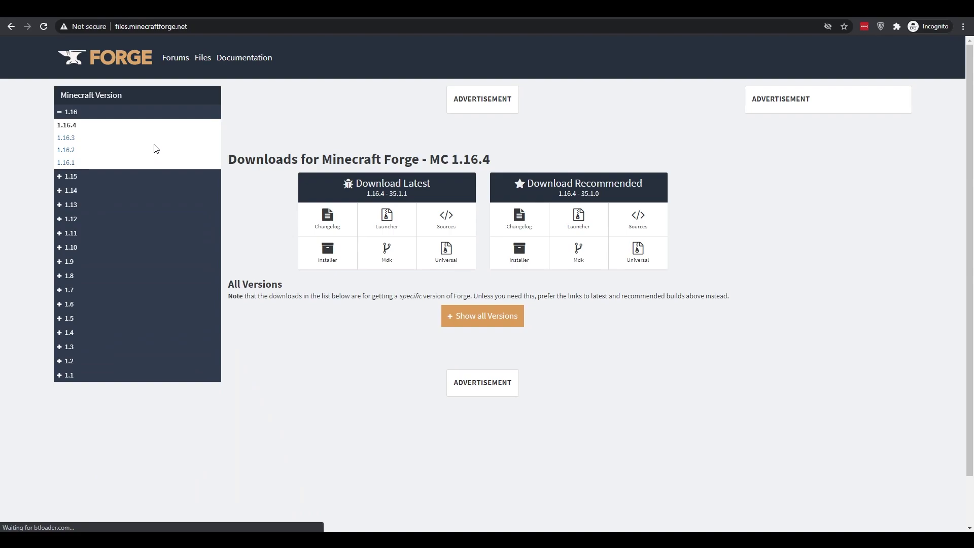
Look through the 1.12 and 1.15 groups in the Minecraft version list, collapsing each again.
click(73, 219)
click(74, 218)
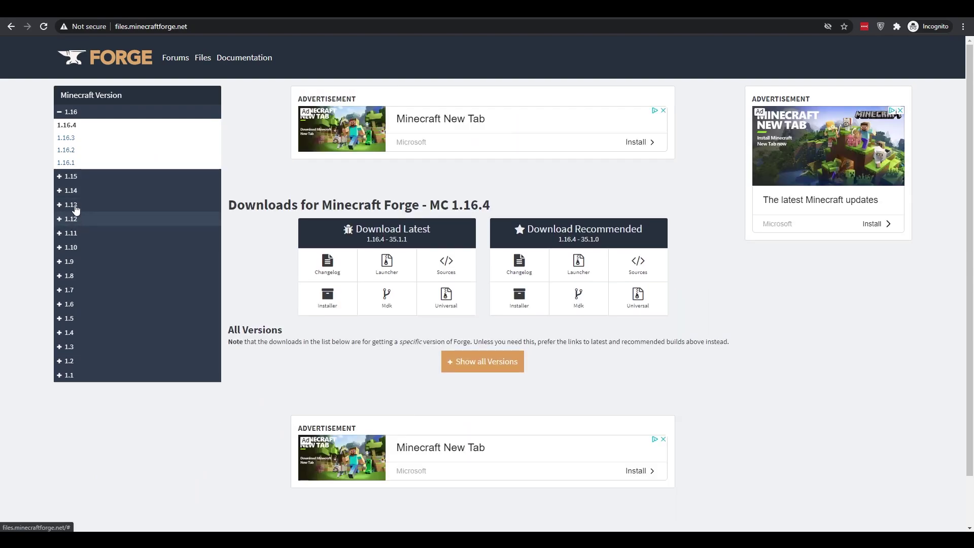
click(75, 177)
click(74, 178)
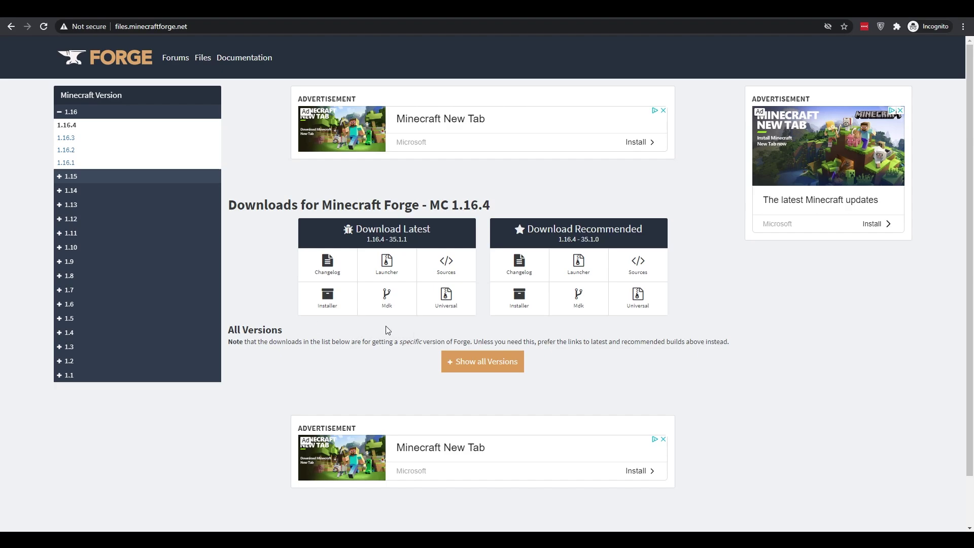
Download the recommended Forge 1.16.4 - 35.1.0 installer, skipping the advertisement, and install the Forge client.
click(519, 304)
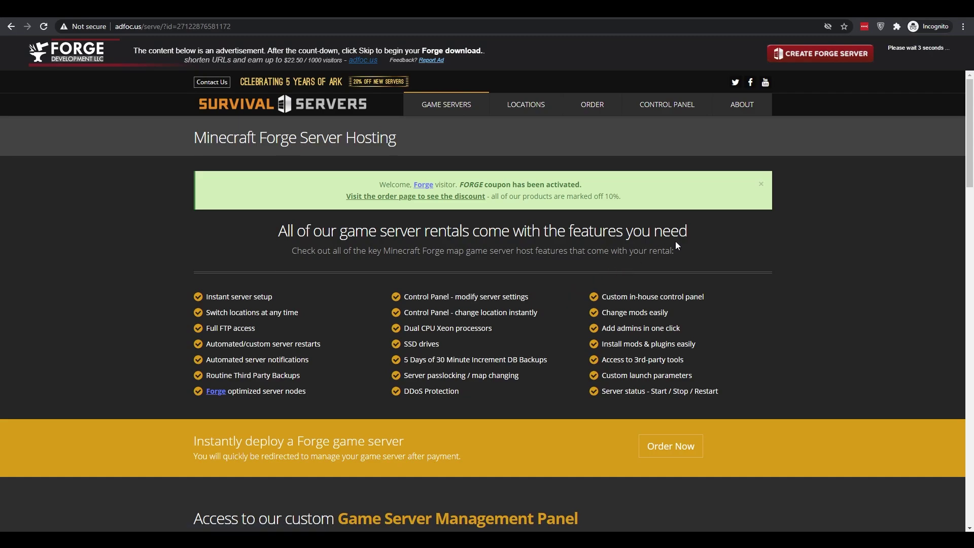
click(921, 54)
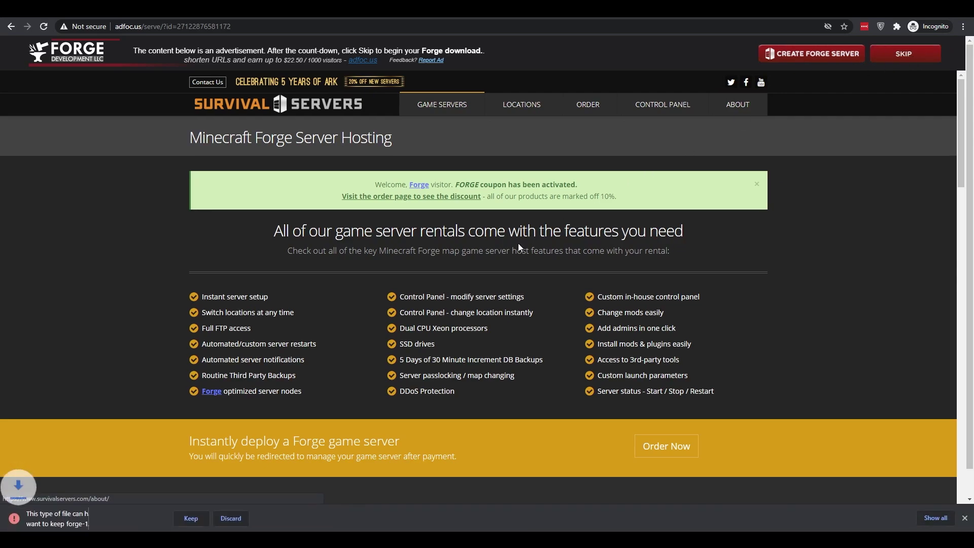
click(178, 515)
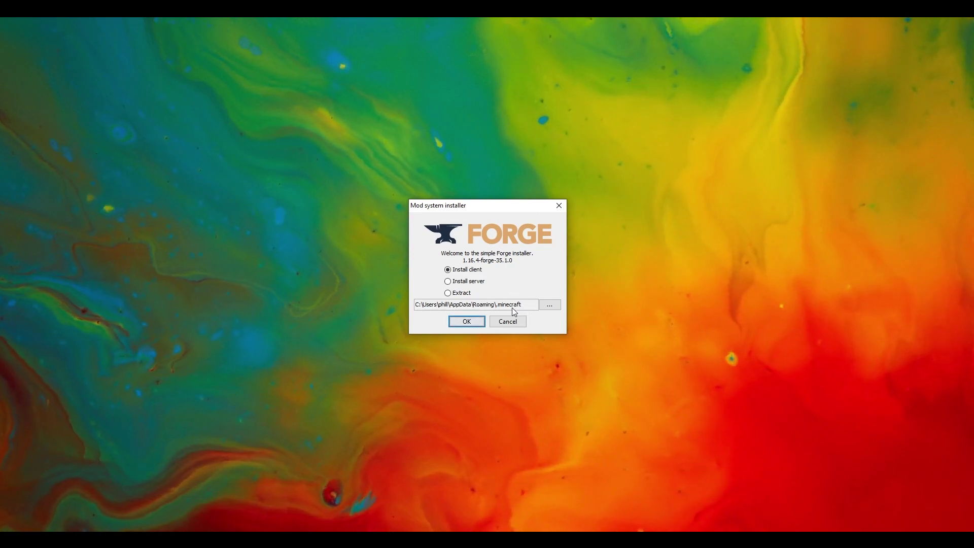
click(478, 321)
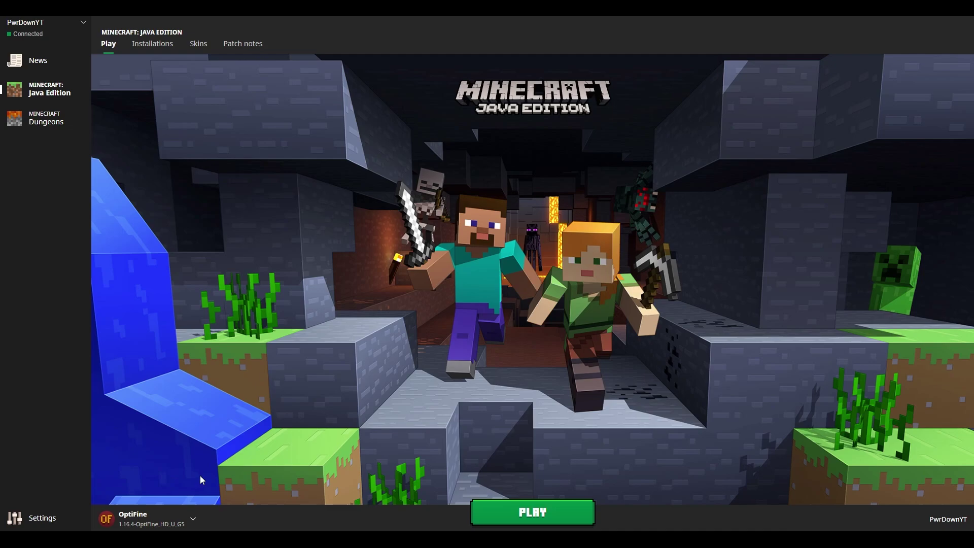
Launch Minecraft with the forge profile 1.16.4-forge-35.1.0 and open the mods folder from the game's mod list.
click(192, 516)
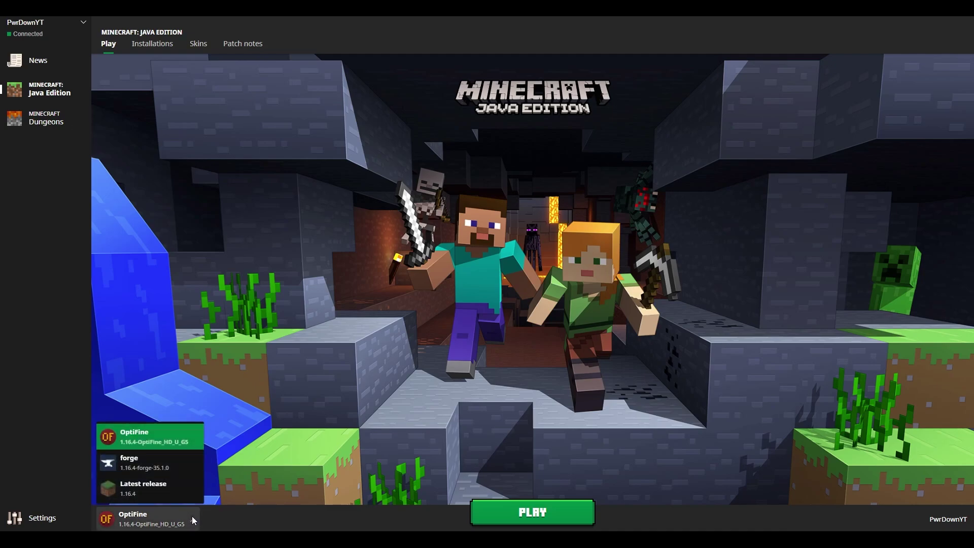
click(186, 469)
click(498, 505)
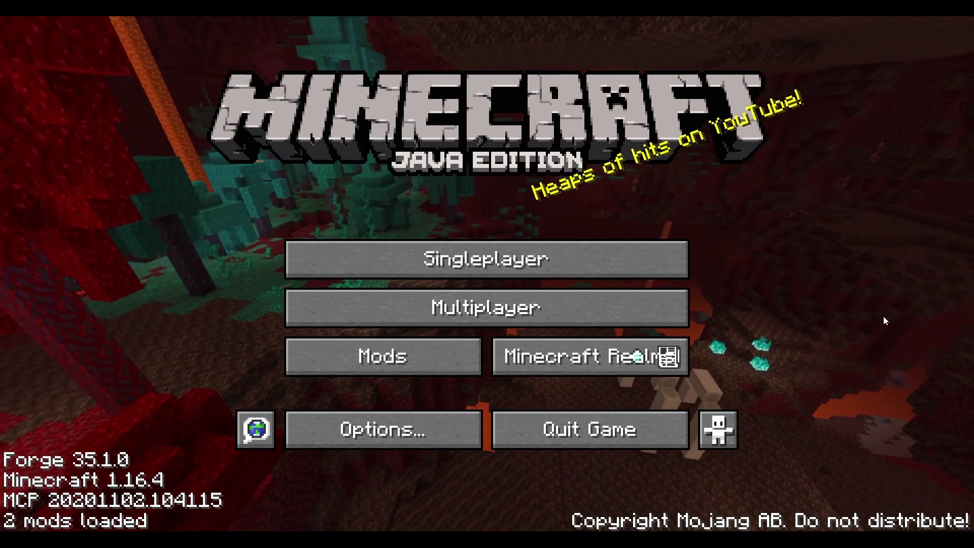
click(409, 359)
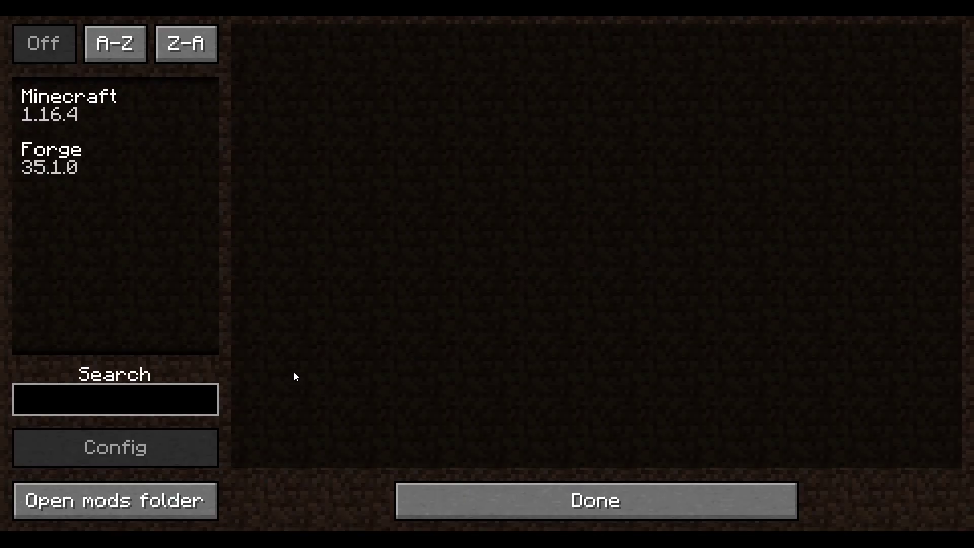
click(163, 499)
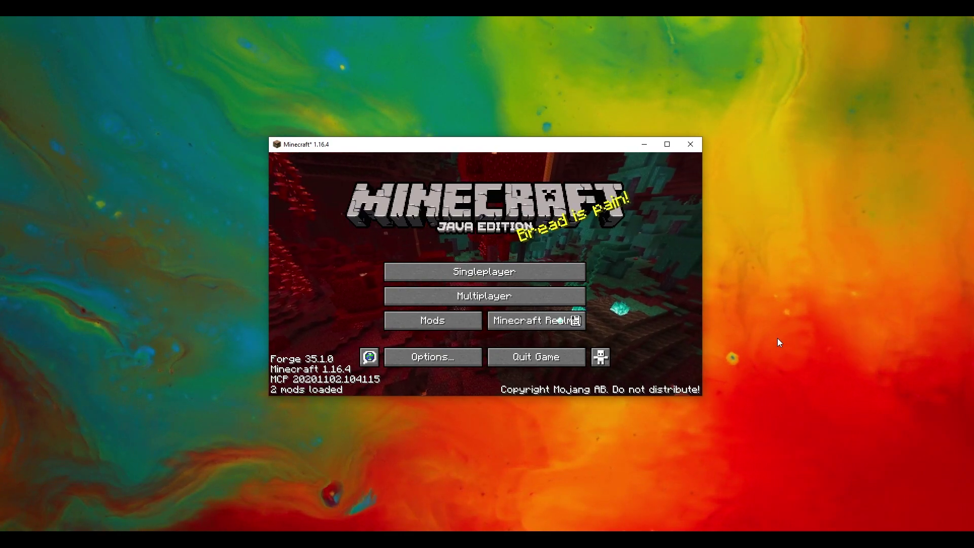
Open the resource packs folder from the game's options and go through .minecraft to the mods folder.
click(456, 358)
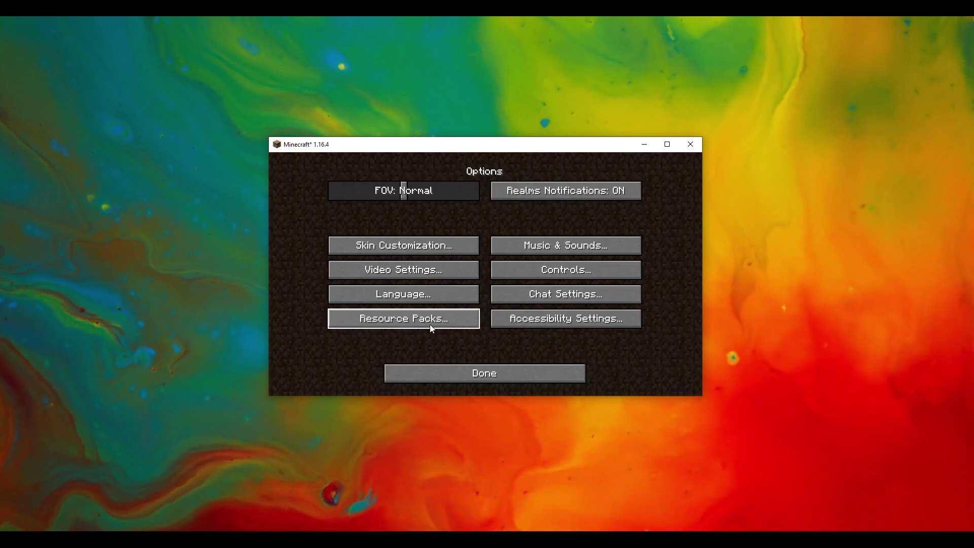
click(430, 325)
click(434, 352)
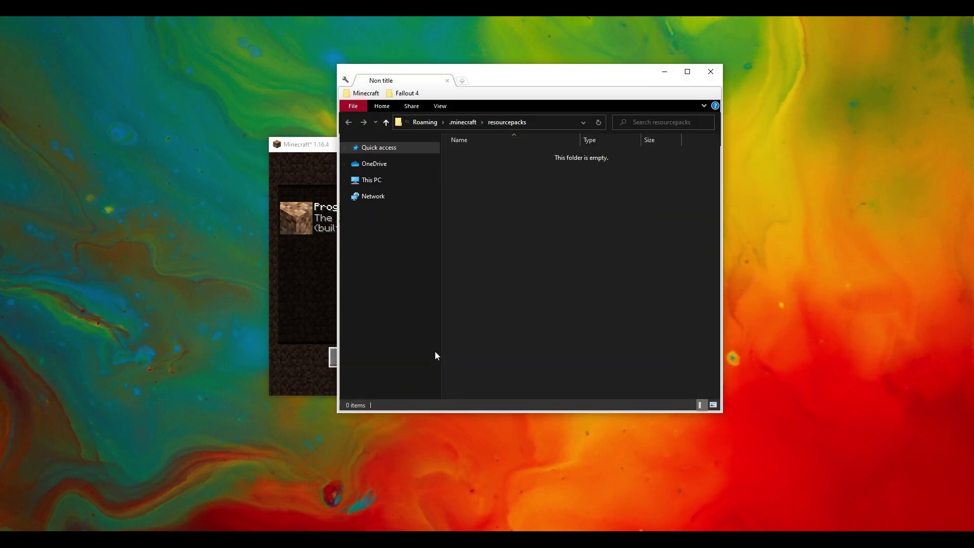
click(470, 123)
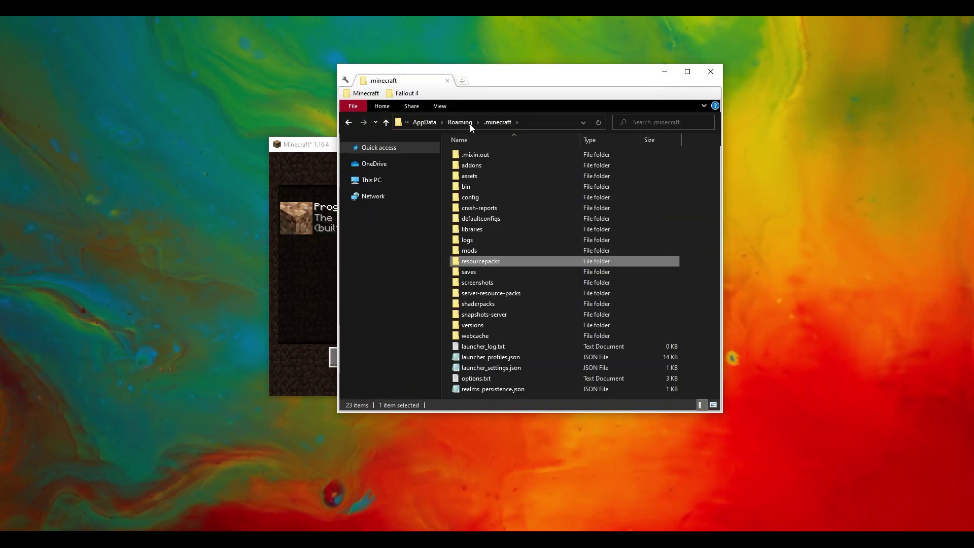
double_click(530, 252)
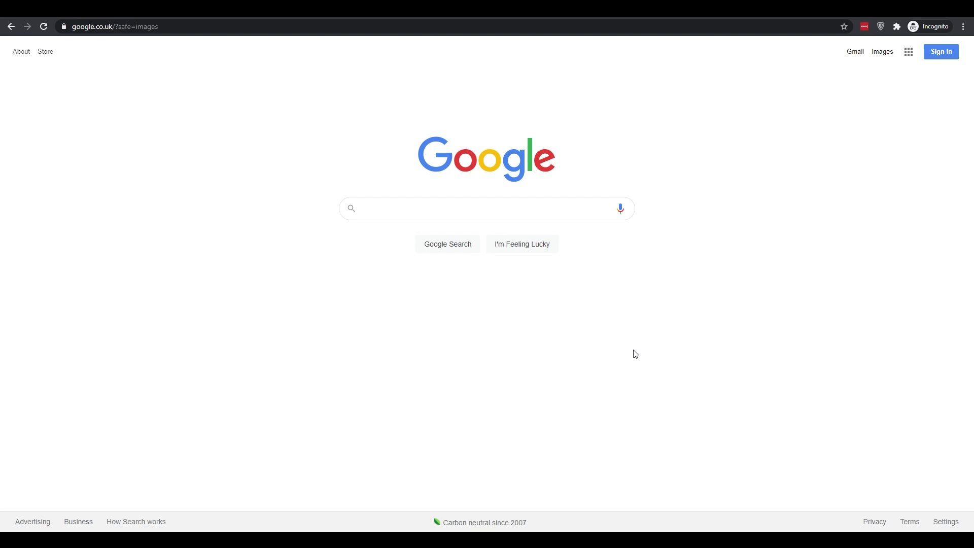
Search the web for Just Enough Items and open its CurseForge mod page.
click(505, 217)
text(J)
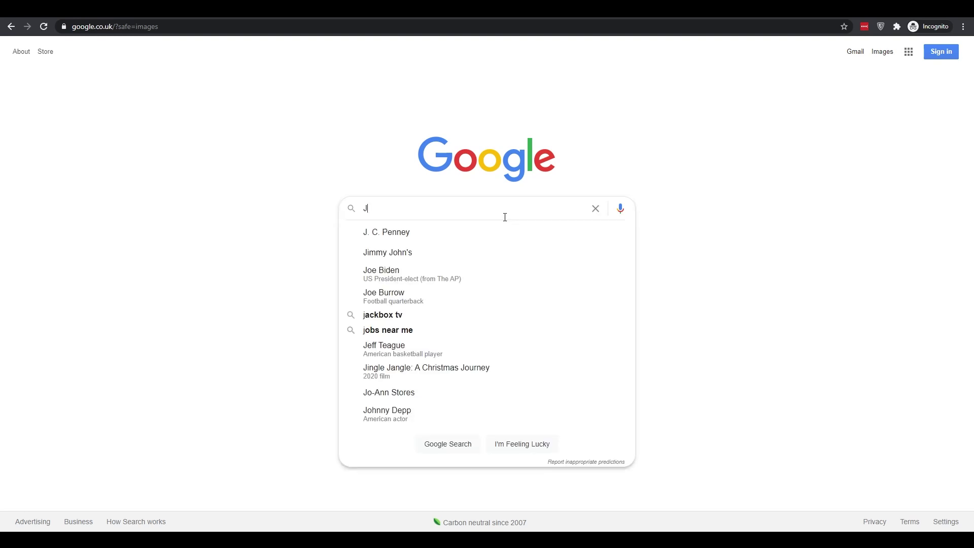
text(ust Enough Items)
key(Return)
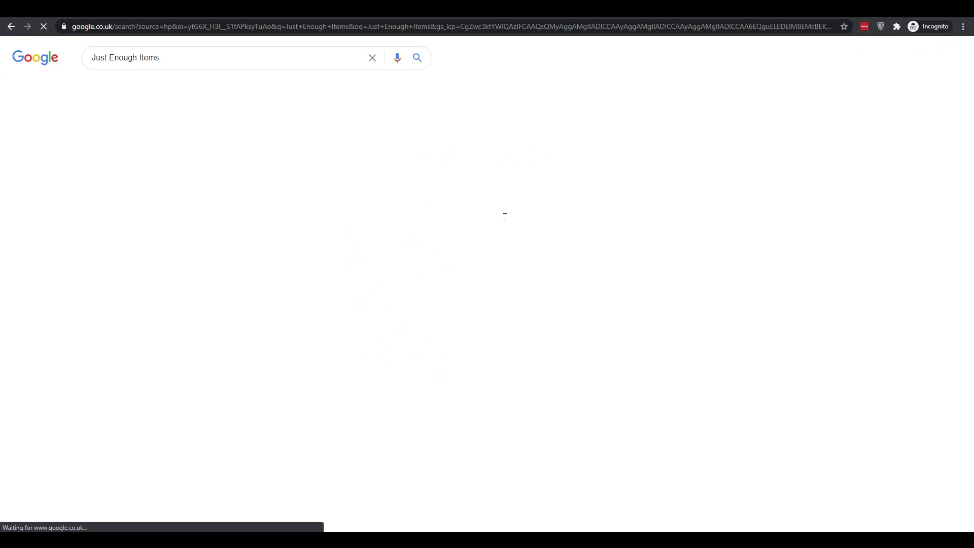
click(325, 146)
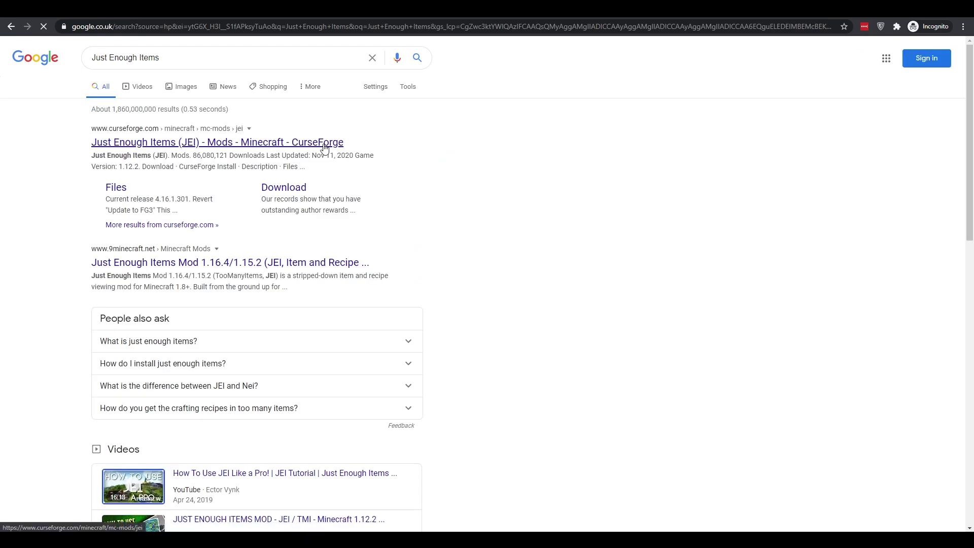
Examine the mod's recent files and its full file list, including the game version filter choices.
scroll(293, 245, down, 5)
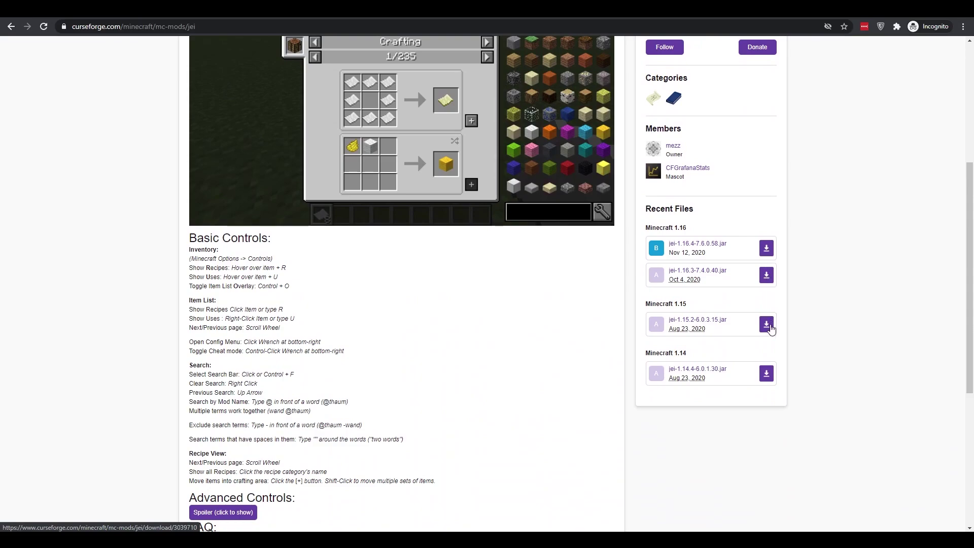
click(767, 275)
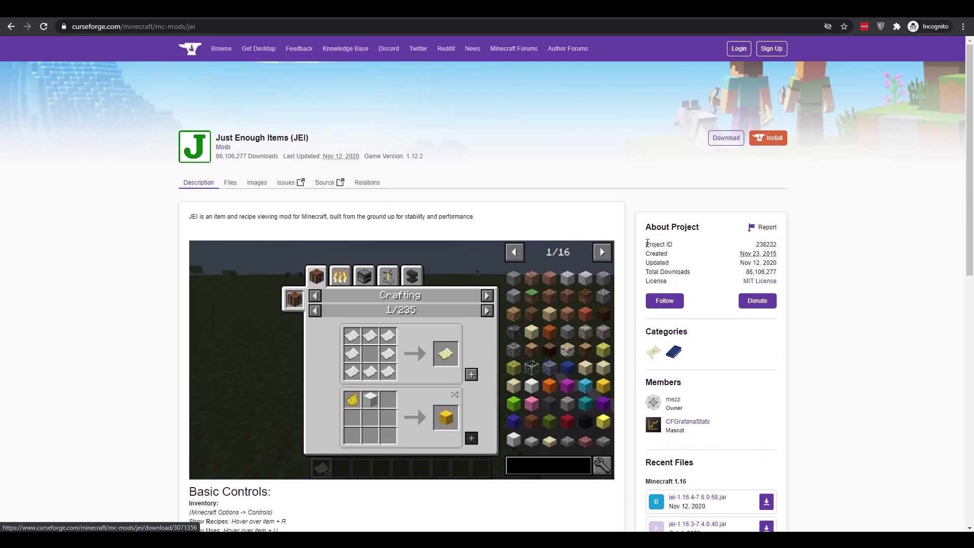
click(229, 184)
scroll(614, 366, down, 1)
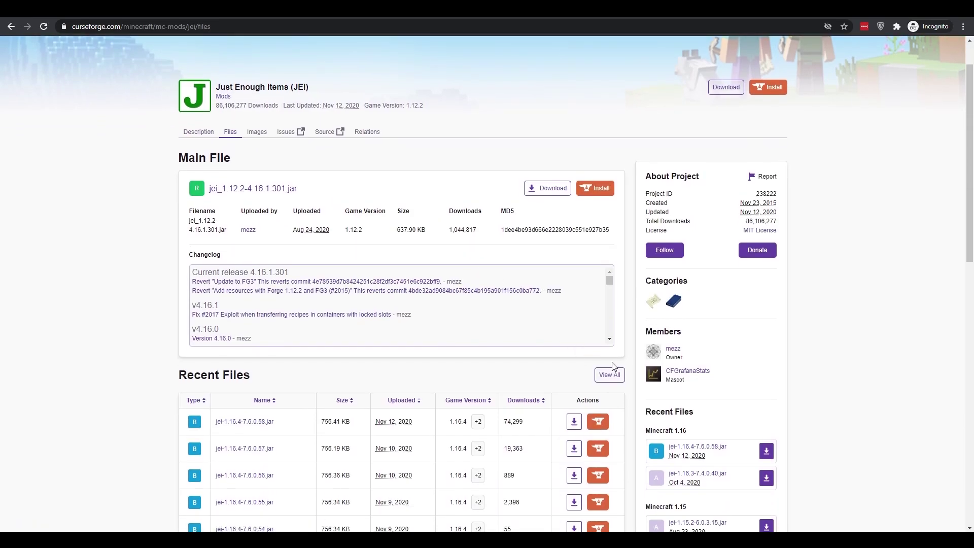
click(623, 378)
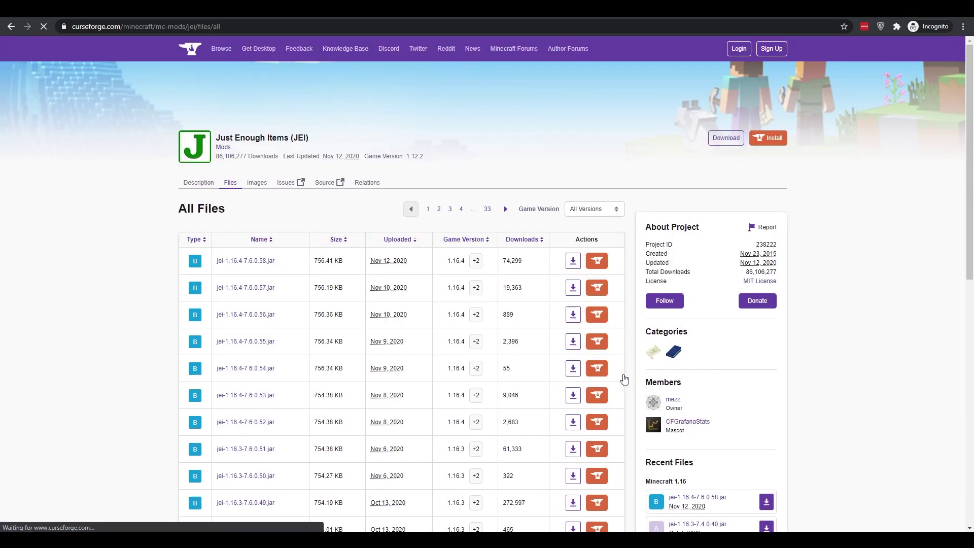
click(594, 211)
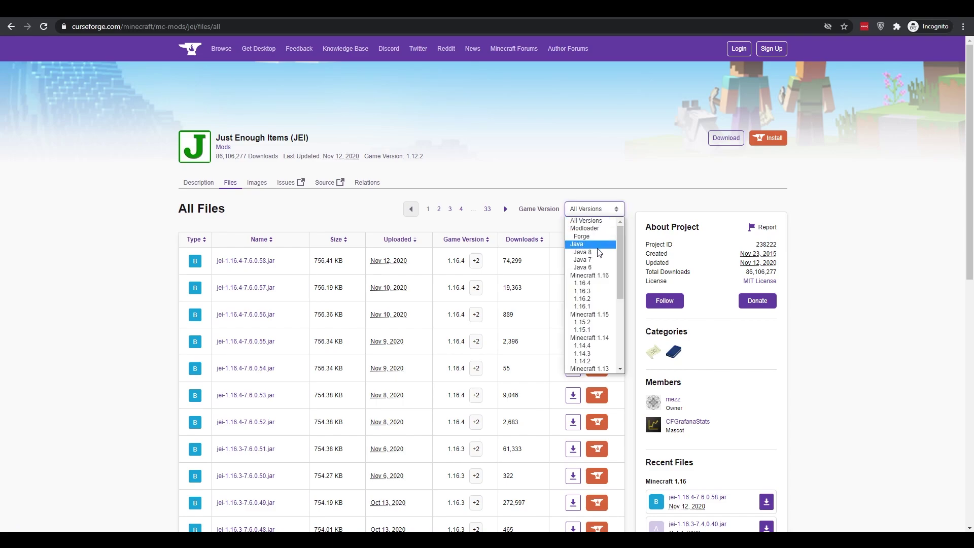
scroll(599, 274, down, 1)
click(597, 292)
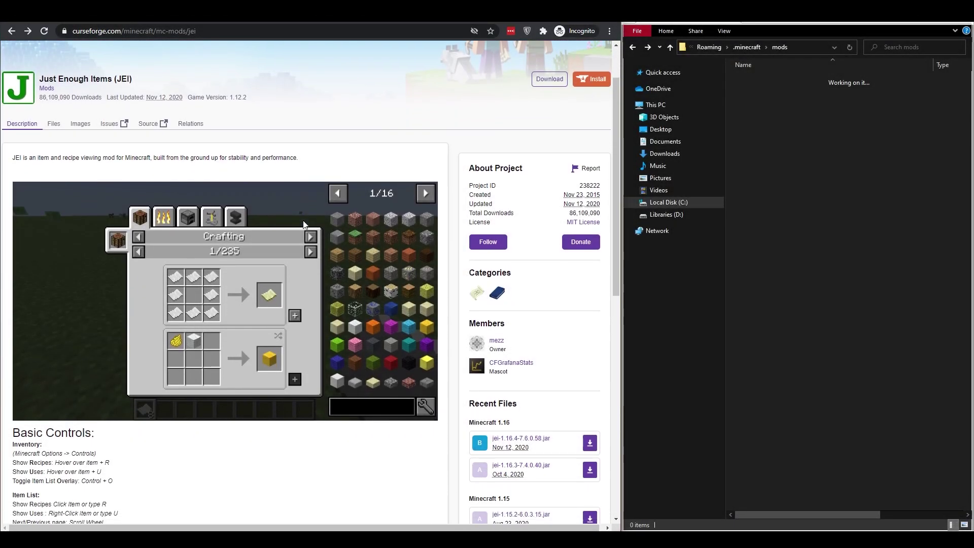
Download and keep the mod file jei-1.16.4-7.6.0.58.jar, and place it in the mods folder.
scroll(489, 348, down, 2)
click(590, 404)
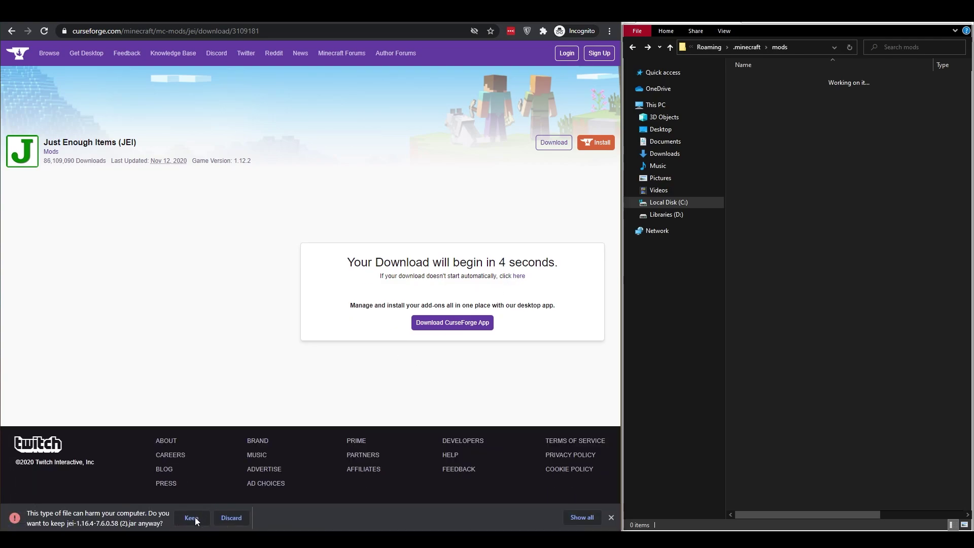
click(192, 517)
click(842, 219)
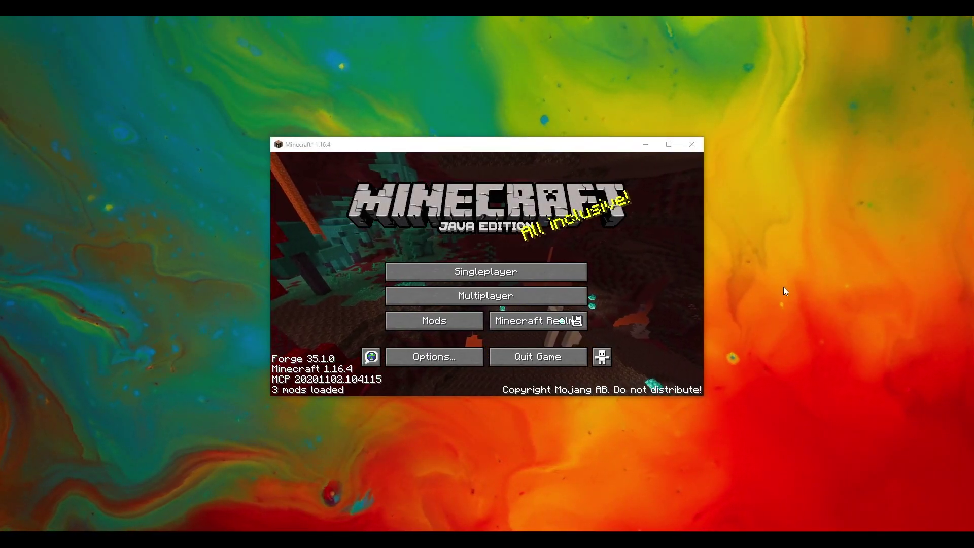
View the details of Just Enough Items in Minecraft's mod list and return to the title screen.
click(467, 317)
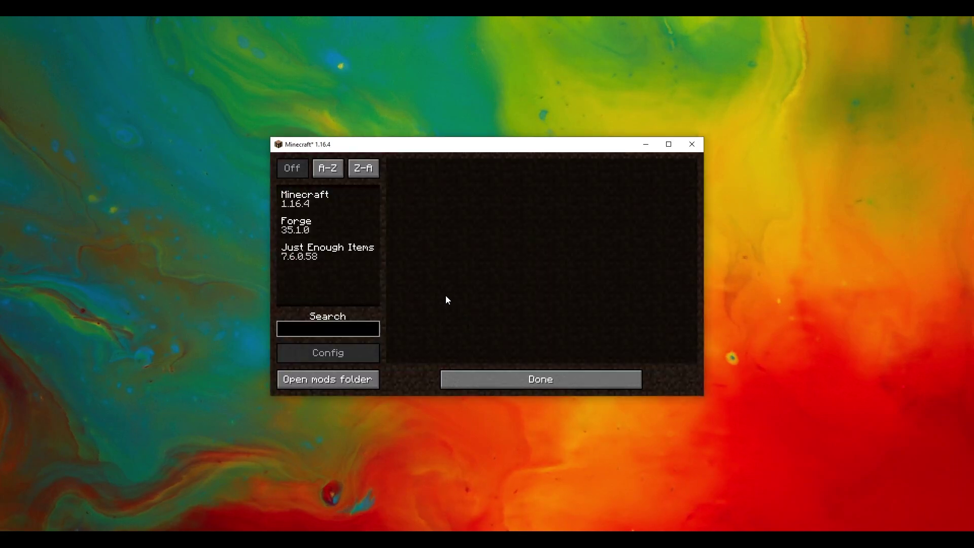
click(358, 254)
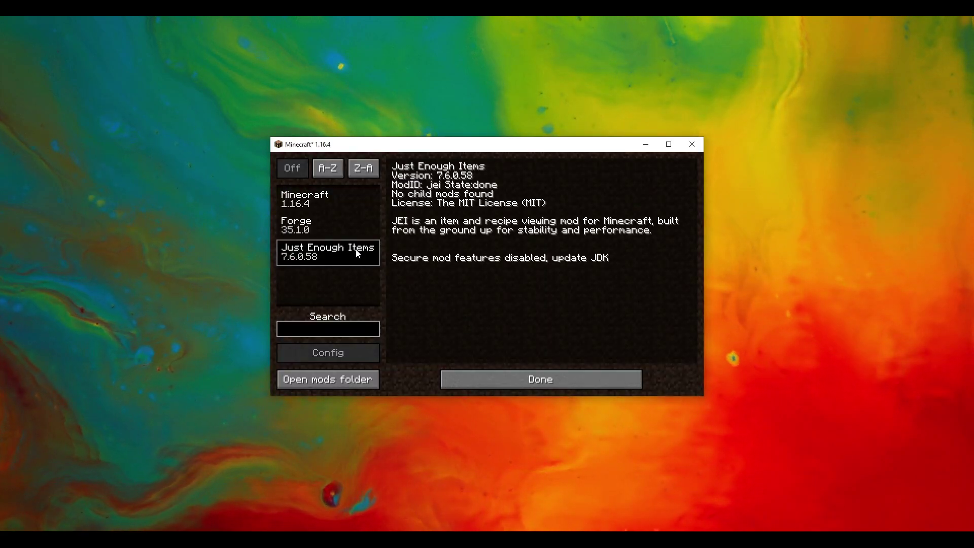
click(566, 378)
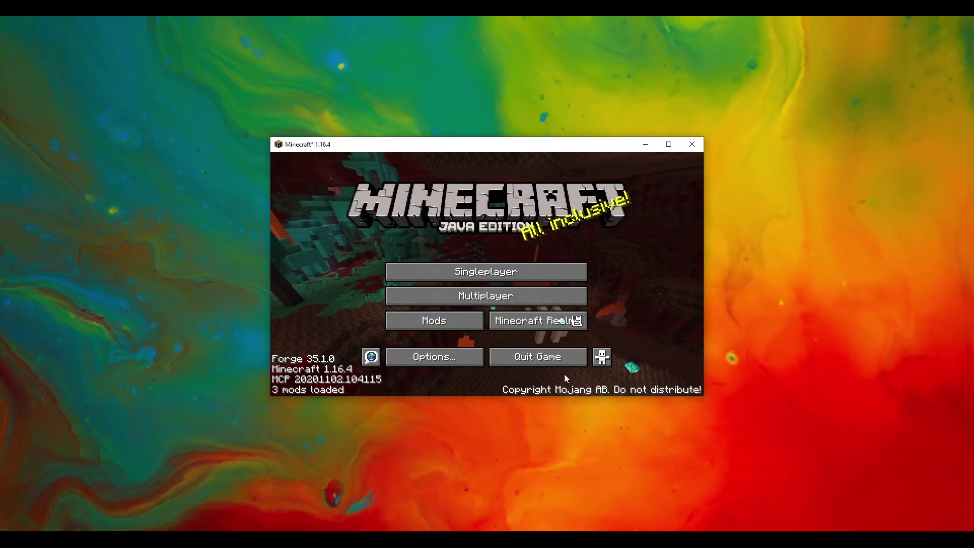
Examine the Just Enough Items key bindings in Minecraft's controls options.
click(476, 356)
click(535, 271)
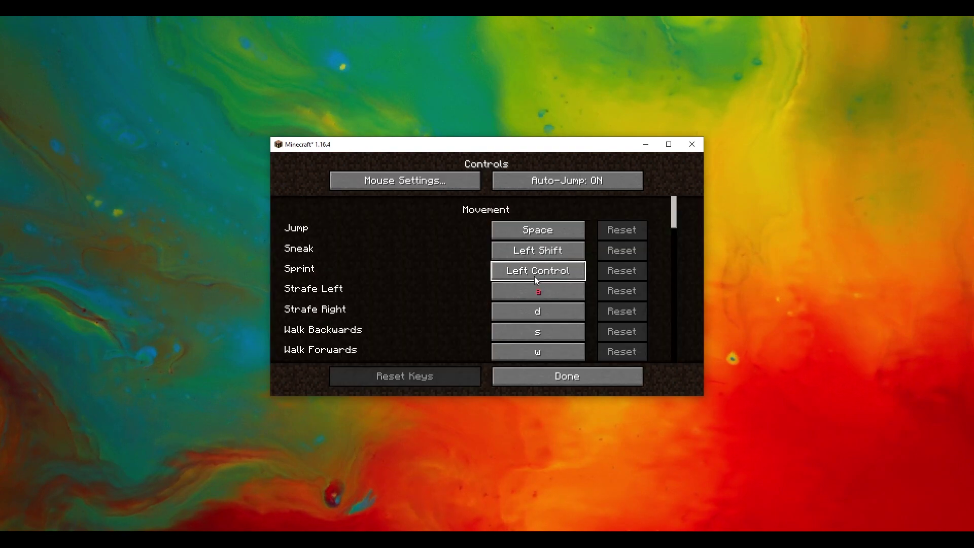
scroll(535, 279, down, 20)
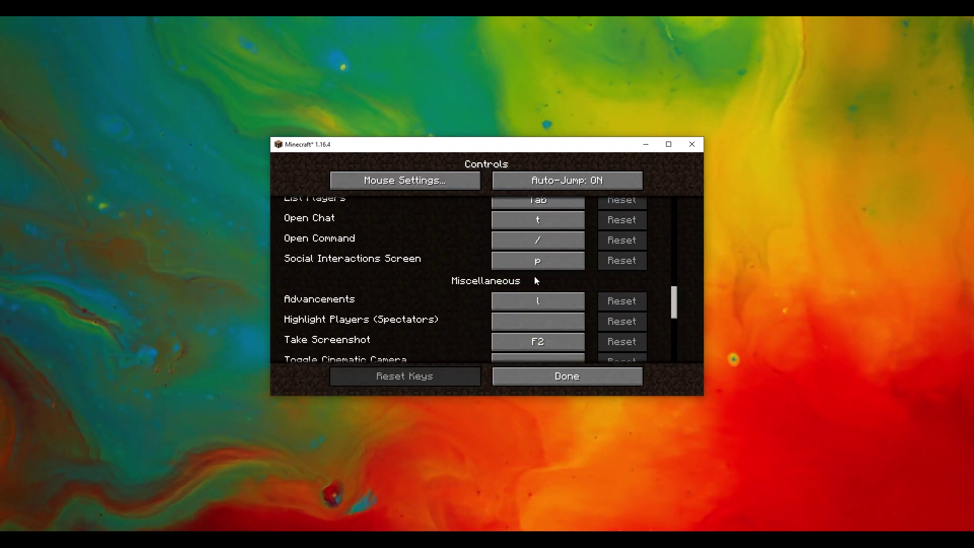
scroll(535, 276, down, 15)
scroll(534, 276, up, 5)
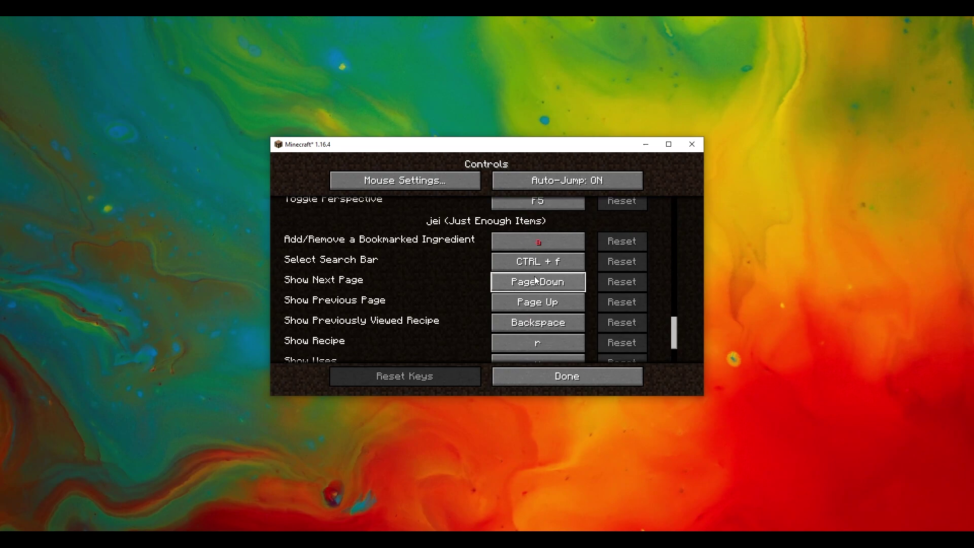
scroll(534, 279, up, 2)
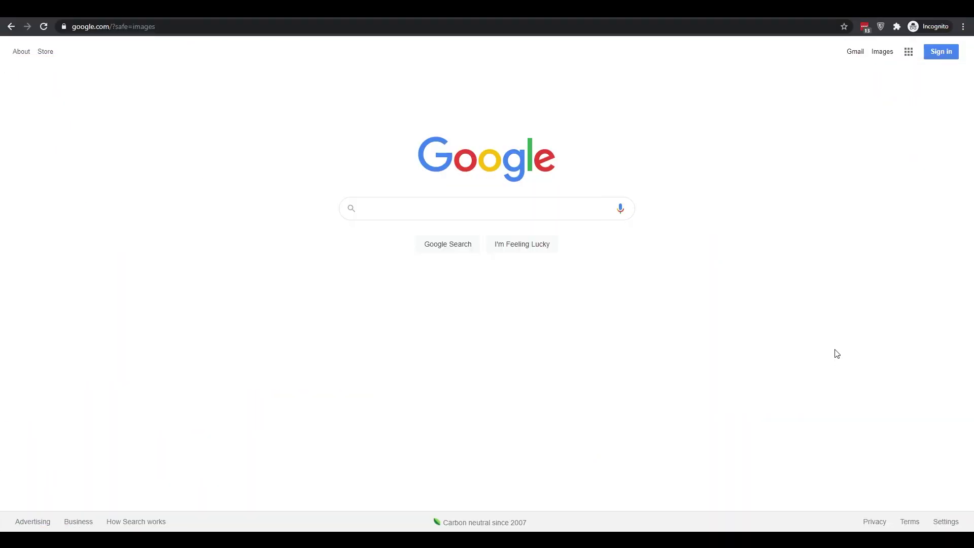
Search the web for "fabric mod loader" and open the Fabric Loader download page on the official Fabric site.
click(546, 209)
text(fab)
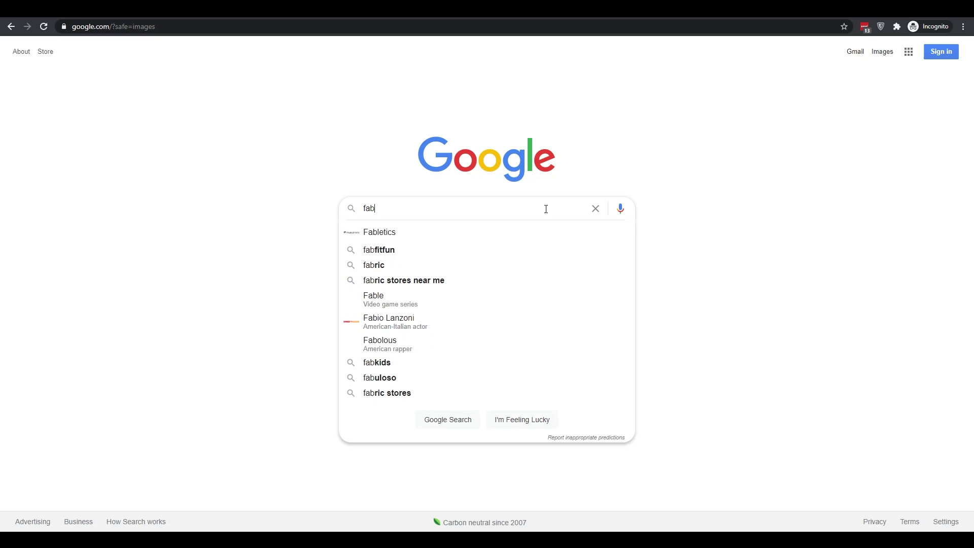
text(ric mod loader)
key(Return)
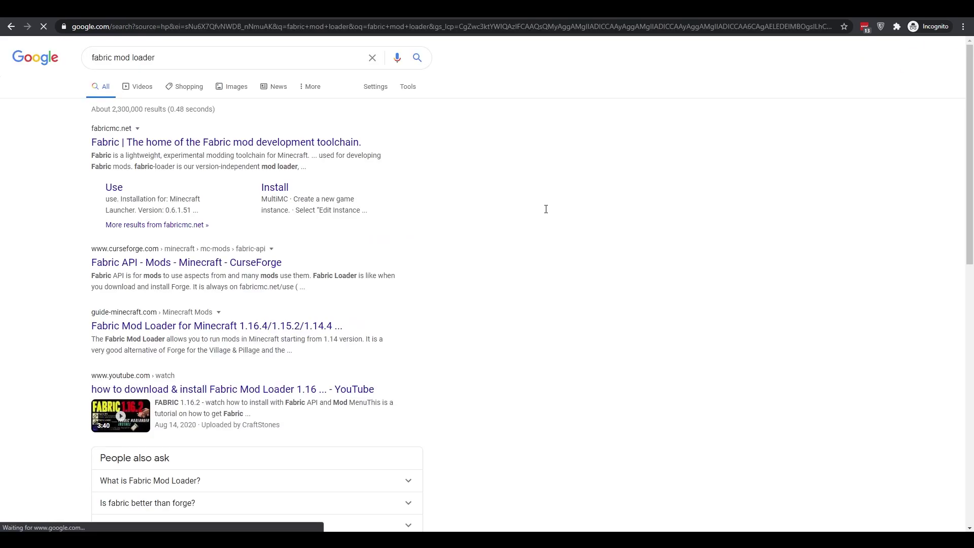
click(352, 144)
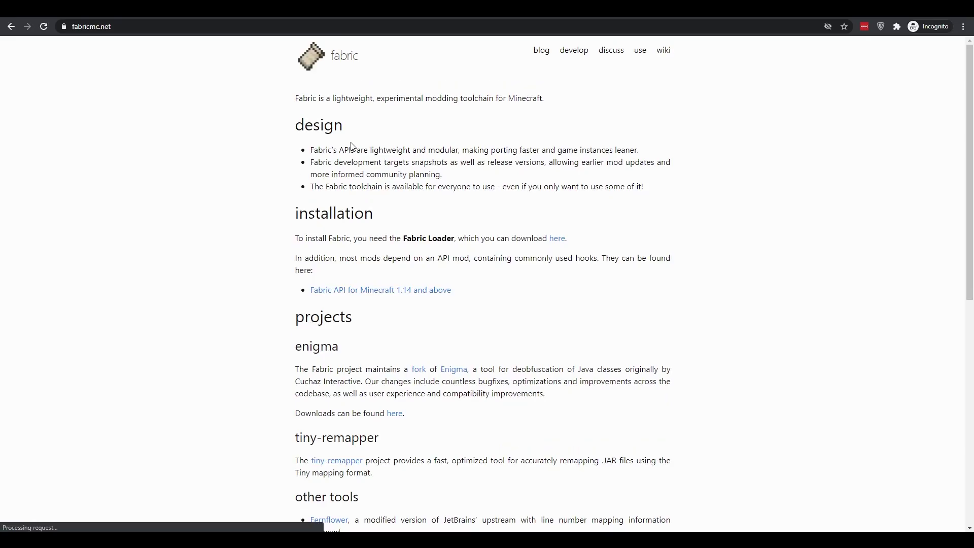
click(558, 239)
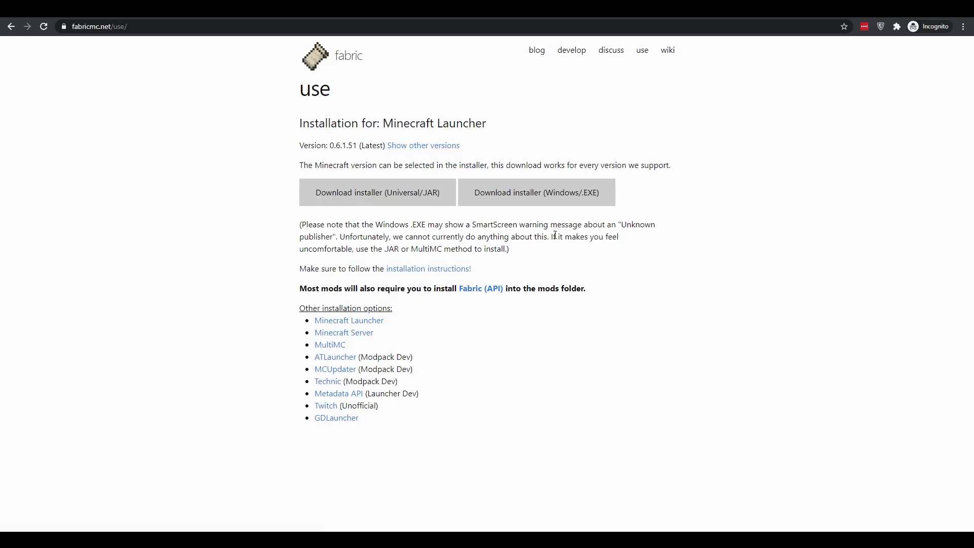
Download and keep the universal JAR version of the Fabric installer 0.6.1.51, and run it.
click(441, 202)
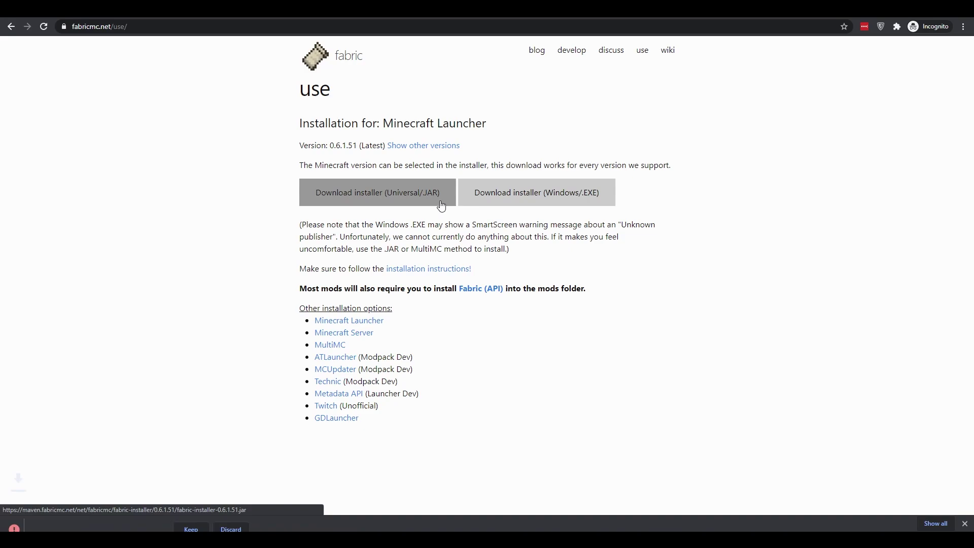
click(182, 517)
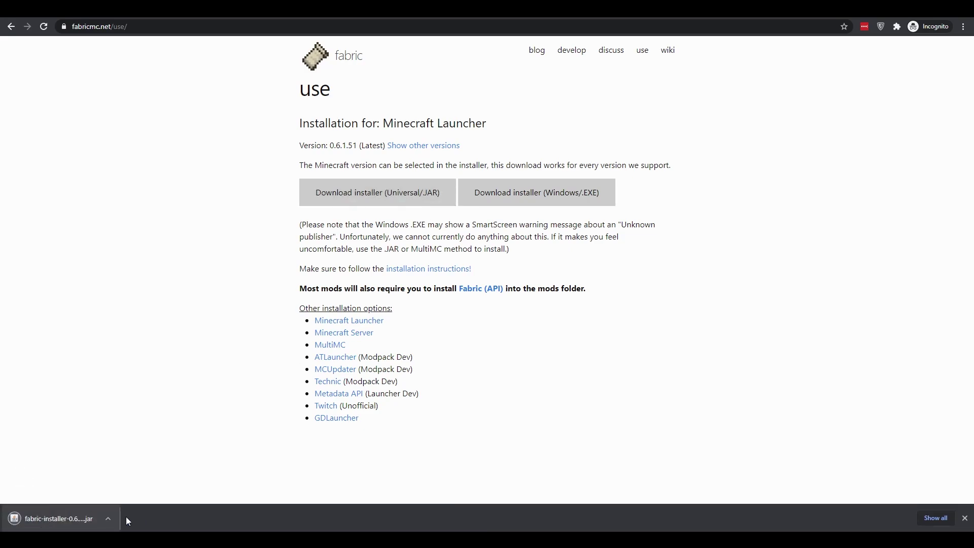
click(76, 519)
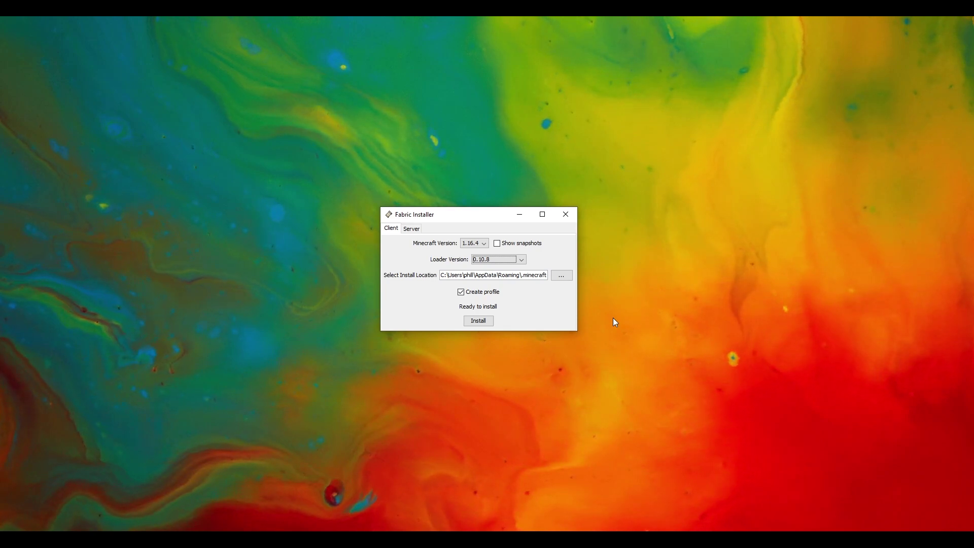
Install the Fabric client for Minecraft 1.16.4 with loader version 0.10.8 and profile creation enabled, after viewing the available Minecraft versions.
click(473, 243)
scroll(474, 280, down, 2)
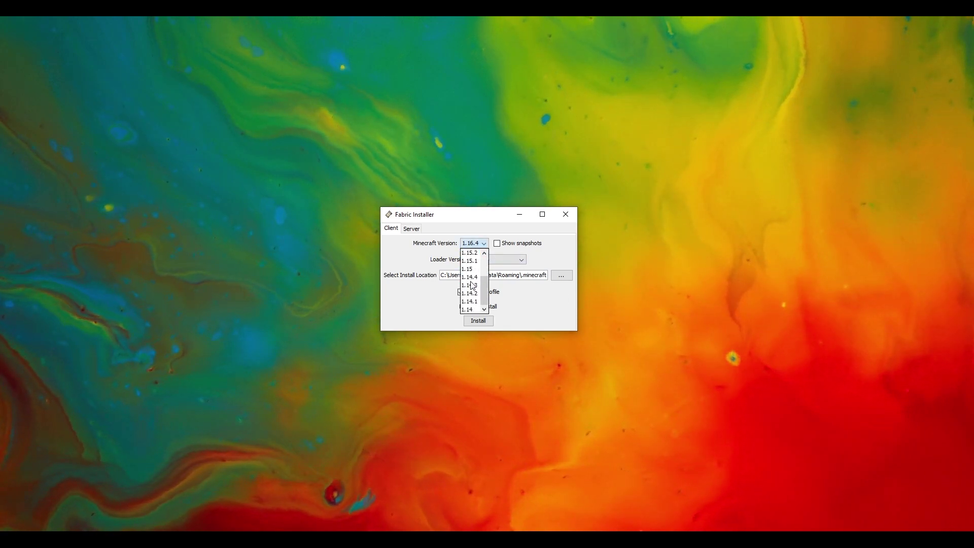
click(538, 302)
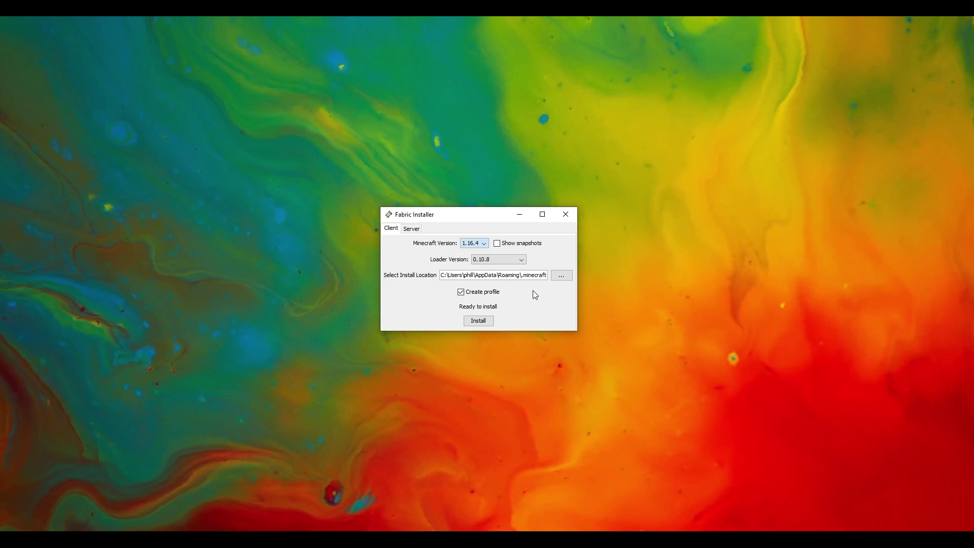
drag(492, 275, 432, 276)
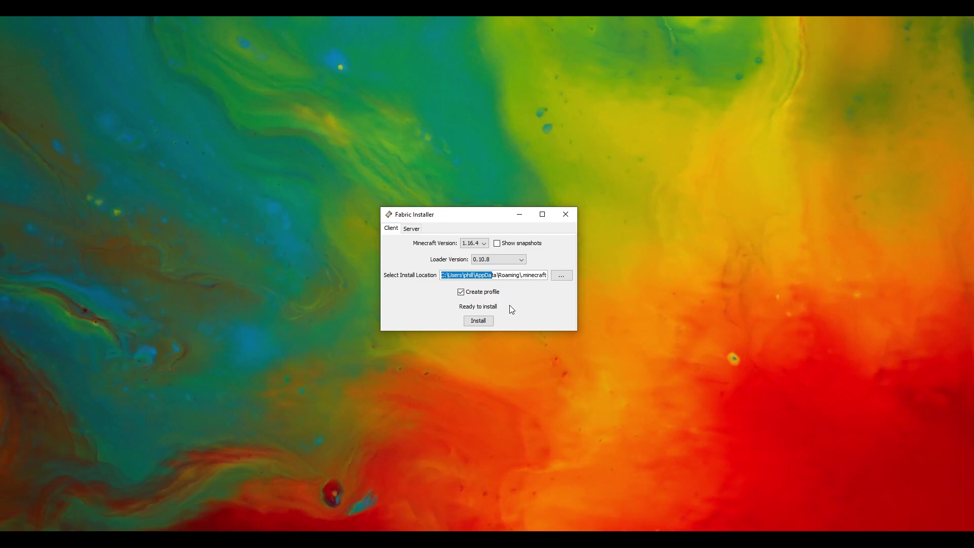
click(488, 319)
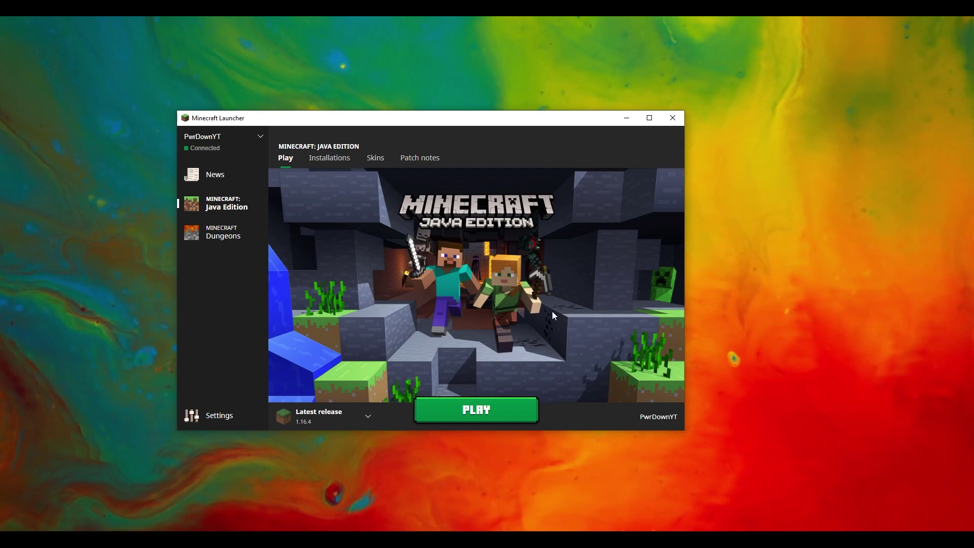
Launch Minecraft with the fabric-loader-1.16.4 profile and open the .minecraft mods folder by way of the game's resource pack folder.
click(348, 409)
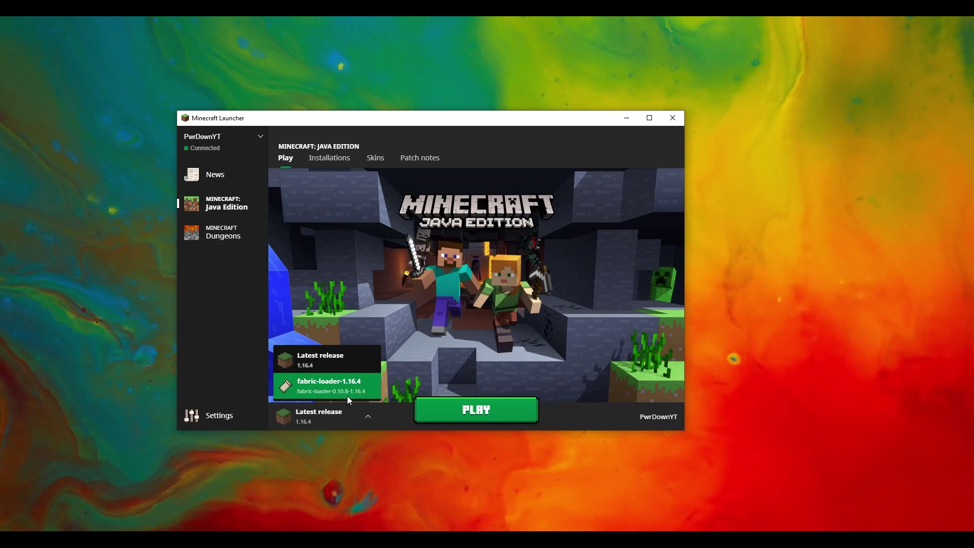
click(347, 395)
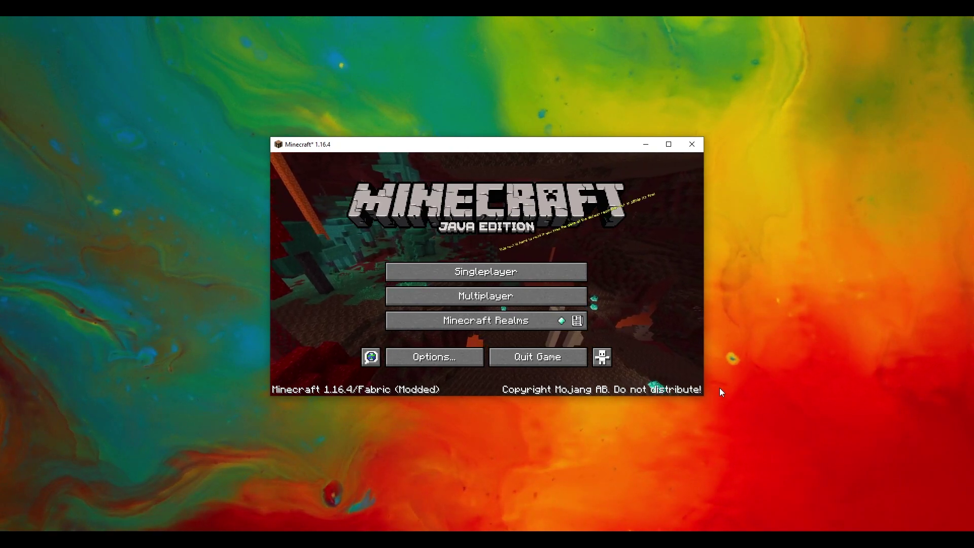
click(465, 363)
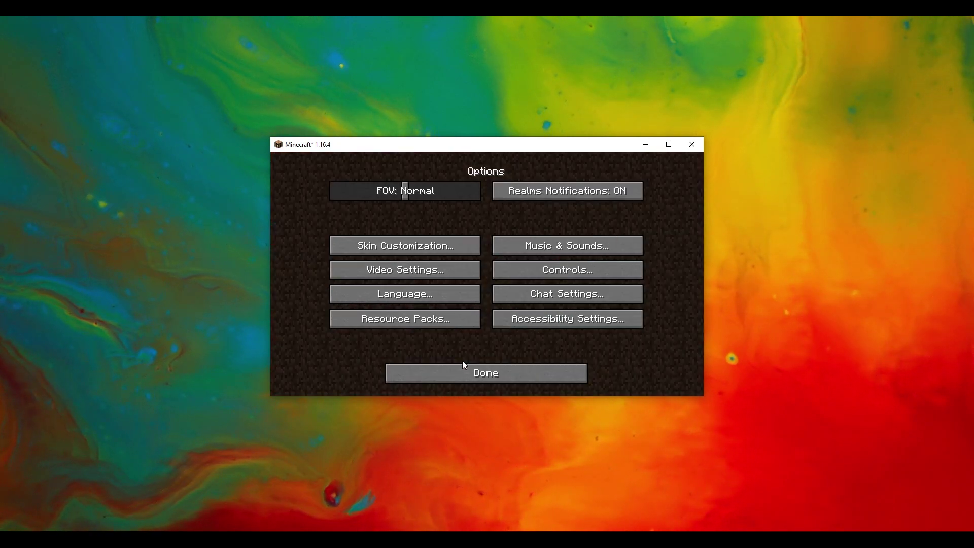
click(455, 323)
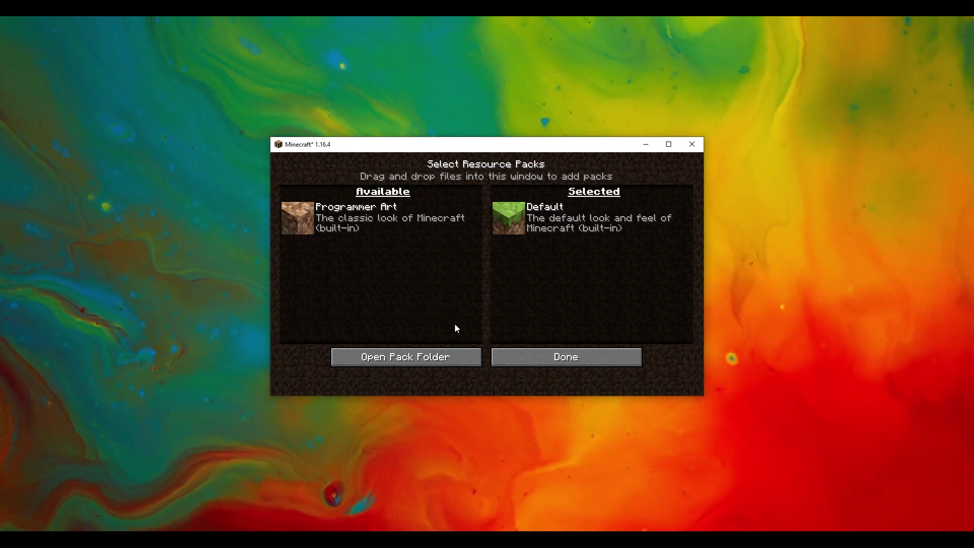
click(457, 355)
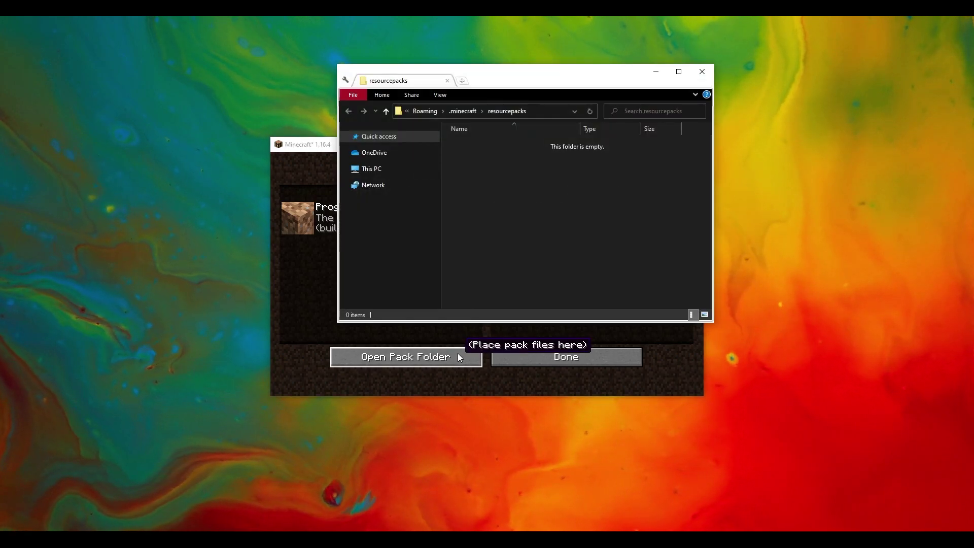
click(468, 111)
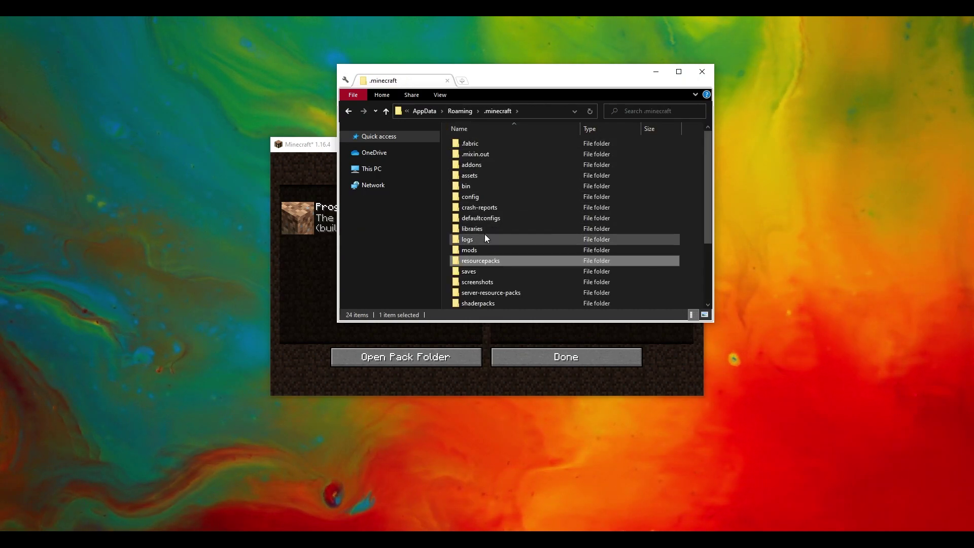
double_click(487, 249)
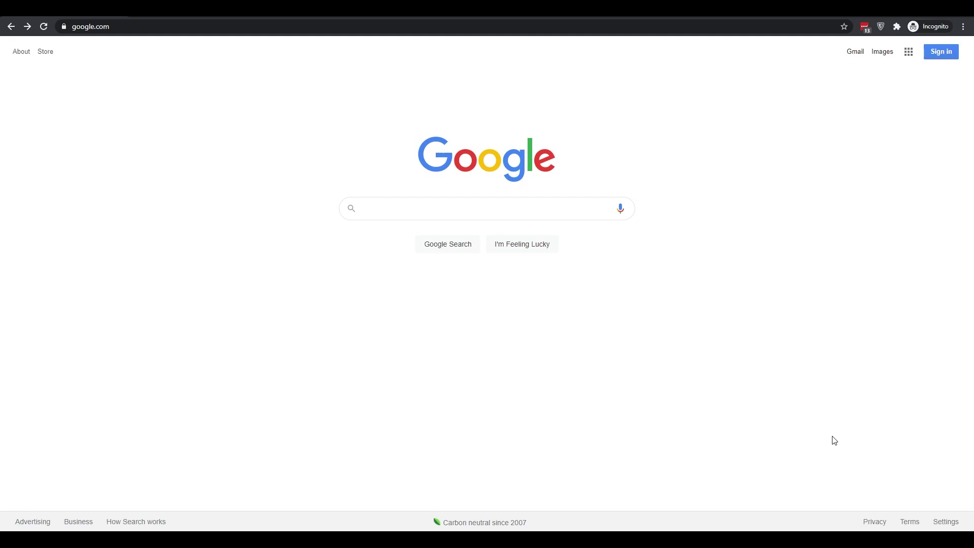
Search the web for "fabric api" and open the Fabric API mod page on CurseForge.
click(438, 209)
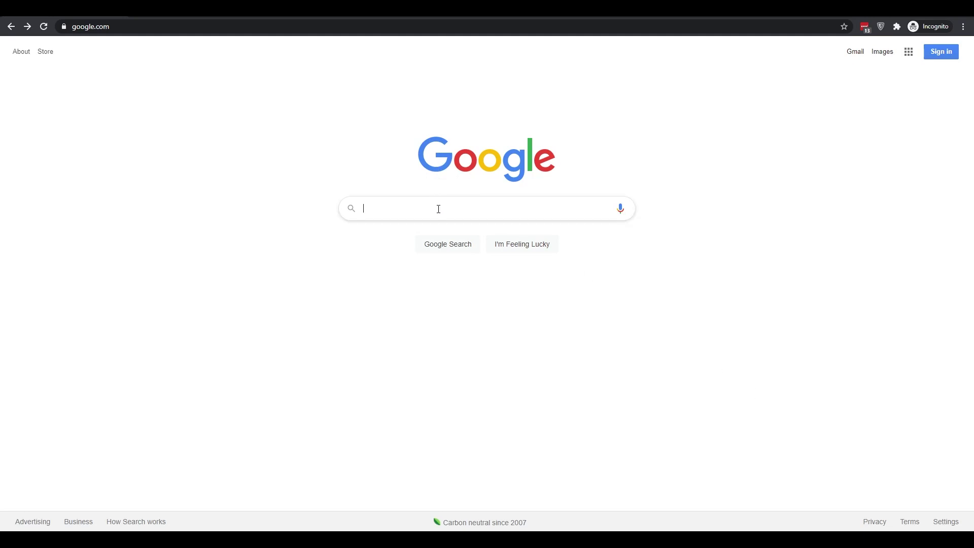
text(fabric api)
key(Return)
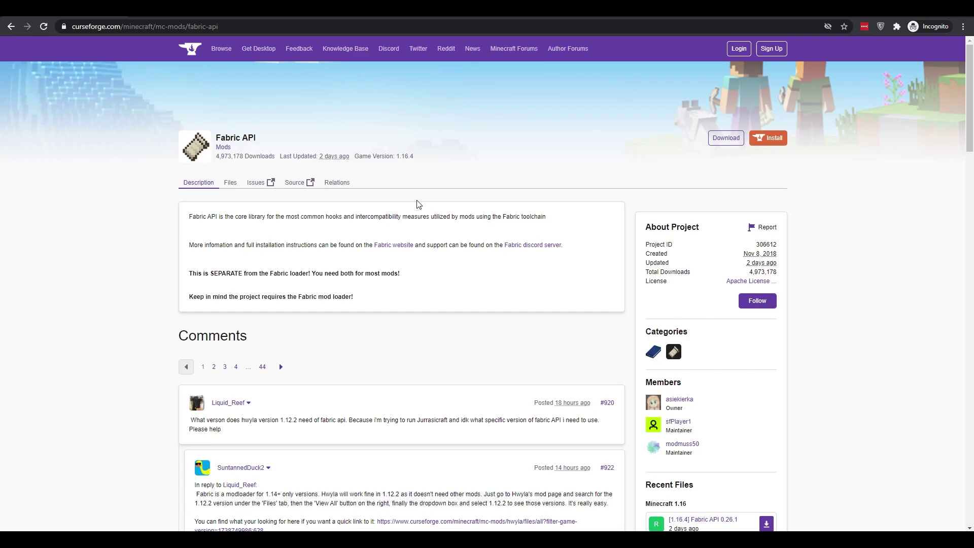
Examine Fabric API's recent files and its full file list, including the game version filter choices.
scroll(419, 203, down, 4)
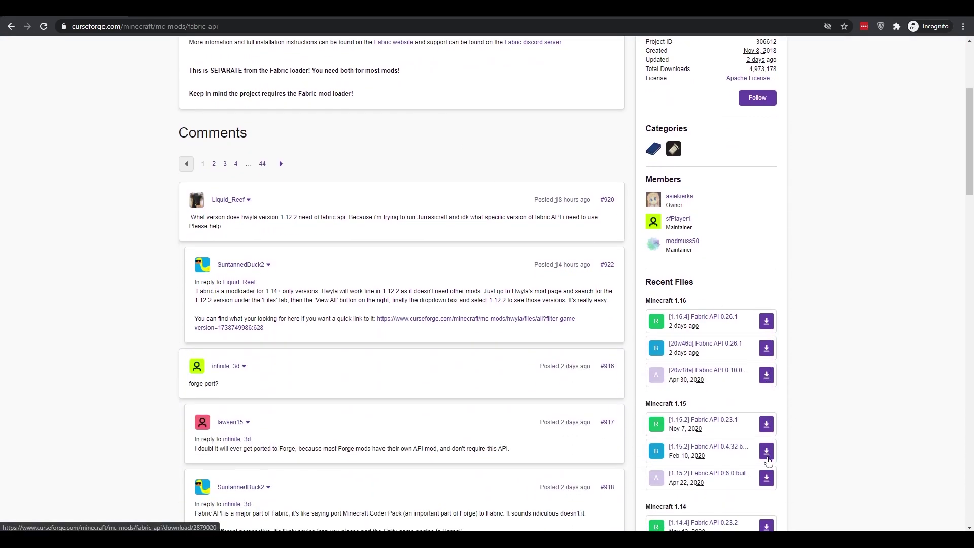
scroll(767, 482, up, 4)
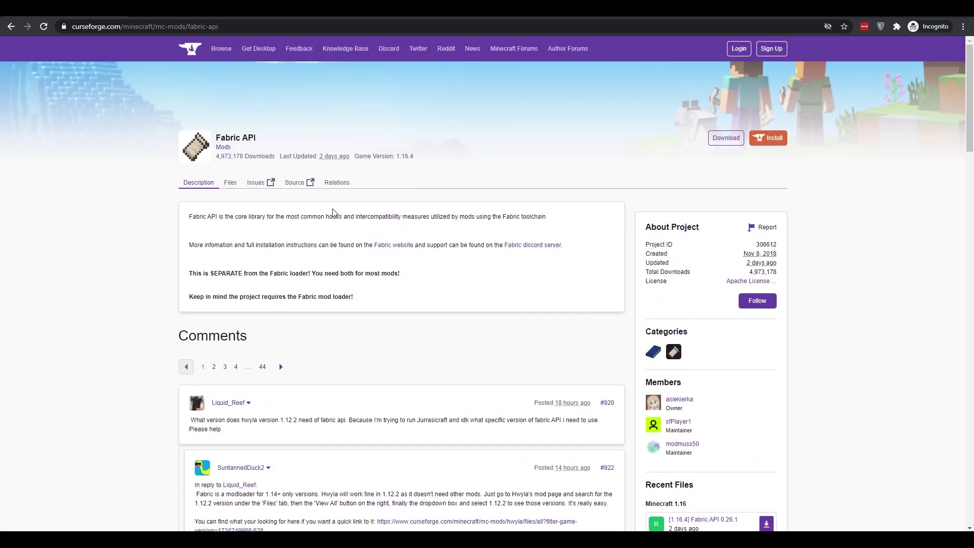
click(230, 183)
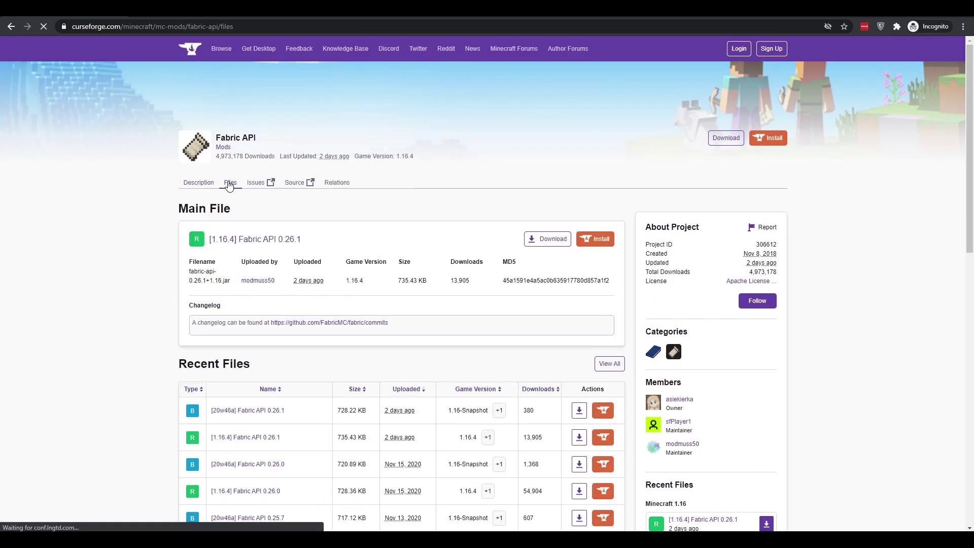
click(619, 366)
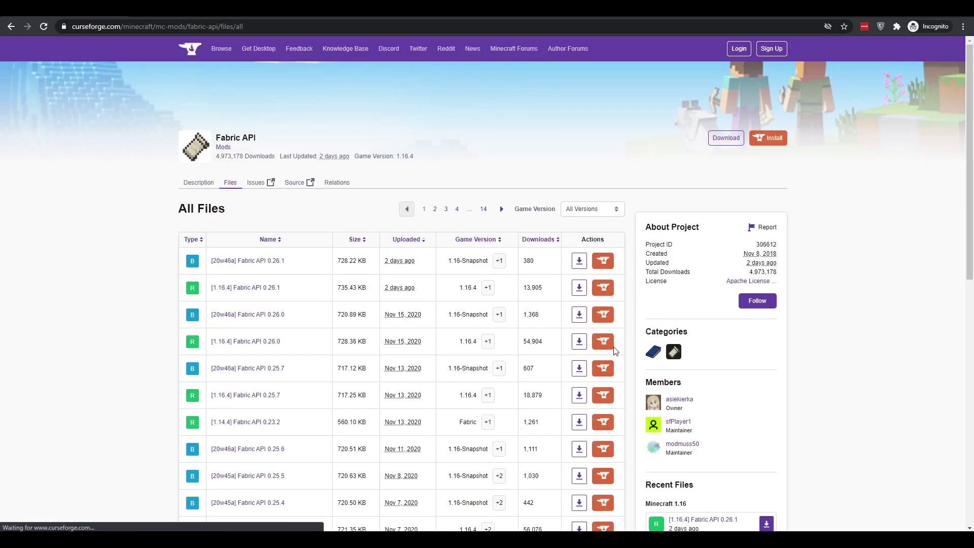
click(618, 211)
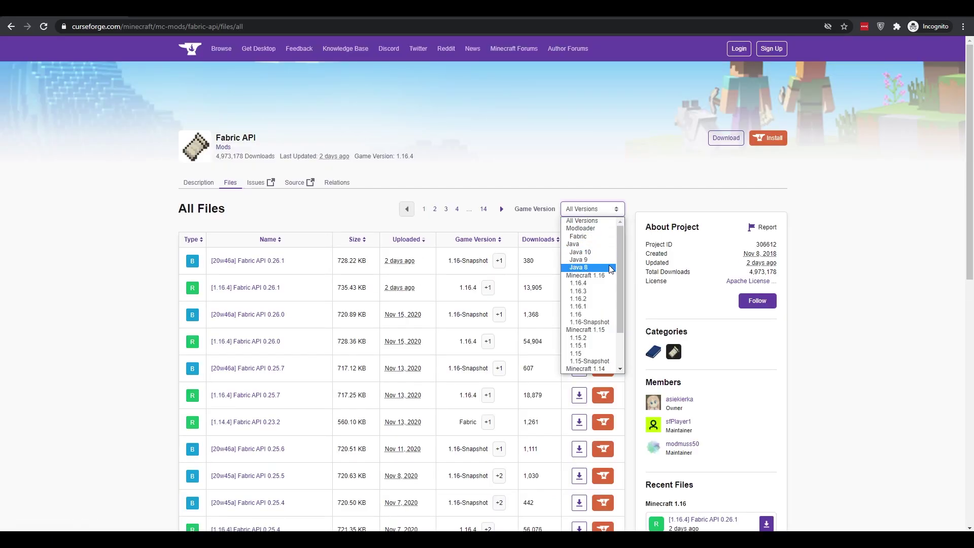
scroll(610, 271, down, 2)
scroll(610, 270, up, 3)
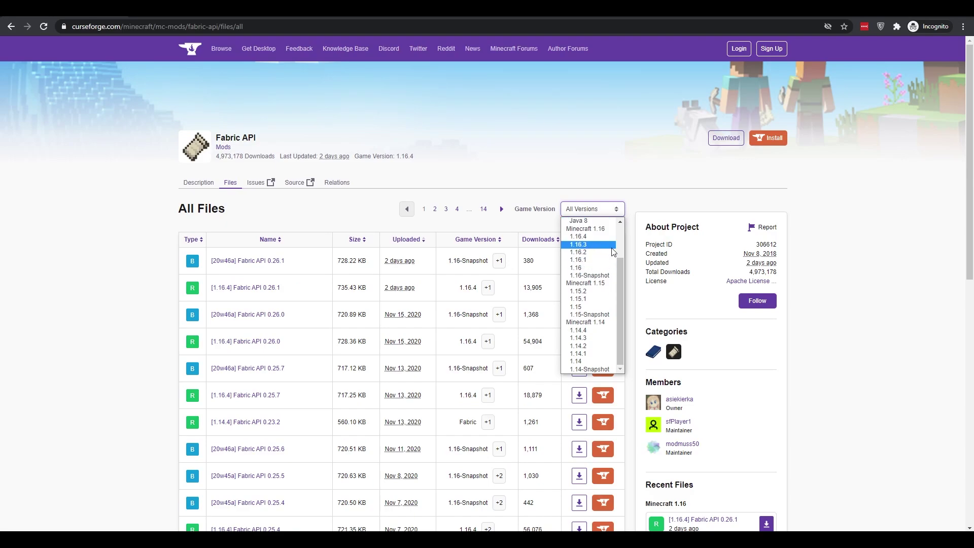
click(612, 218)
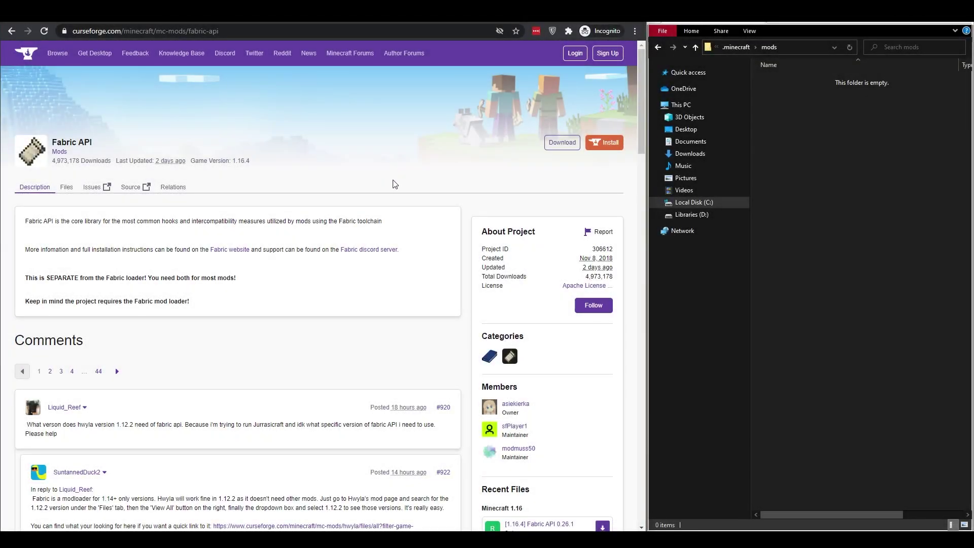
Download and keep the 1.16.4 mod file fabric-api-0.26.1+1.16.jar, and place it in the mods folder.
scroll(406, 203, down, 2)
click(607, 433)
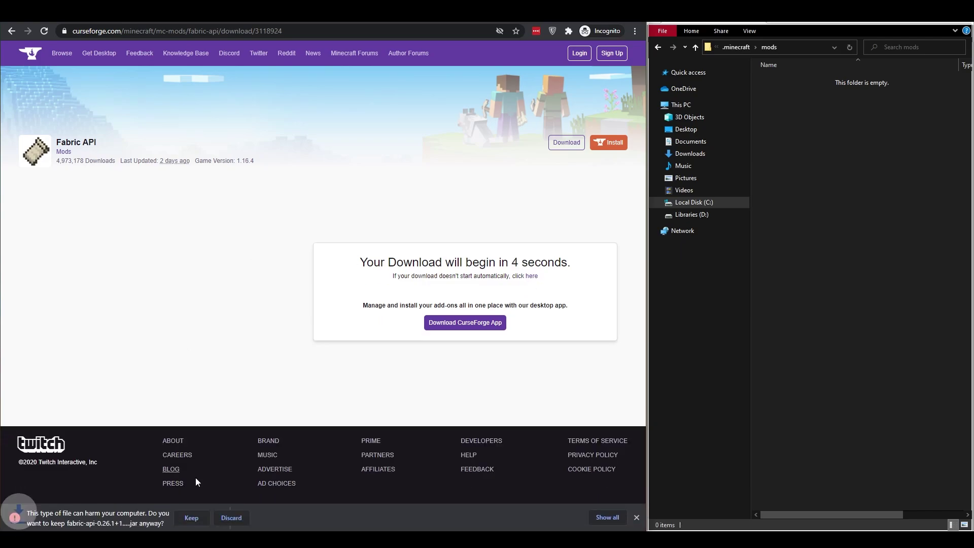
click(189, 517)
drag(46, 521, 887, 287)
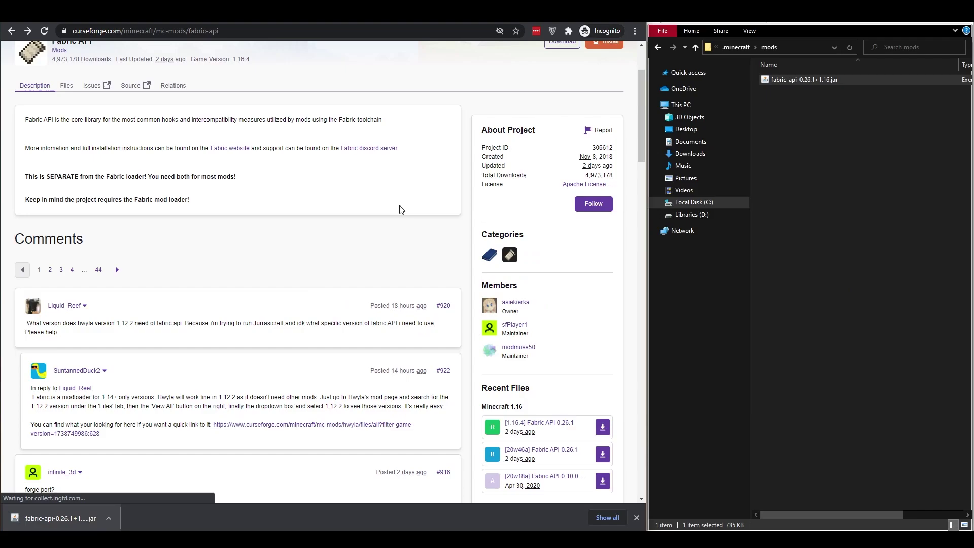
click(854, 180)
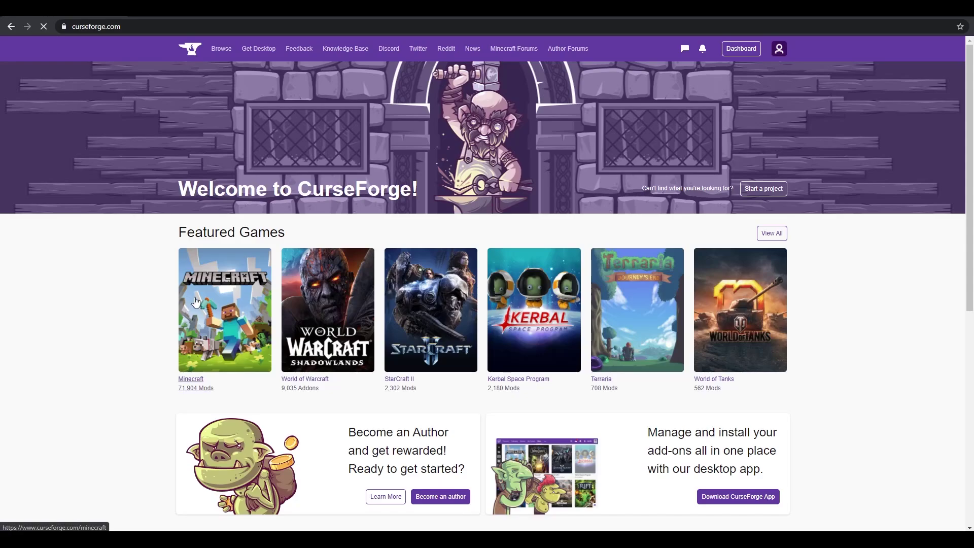
Browse CurseForge's Minecraft mods in the Fabric category.
click(196, 302)
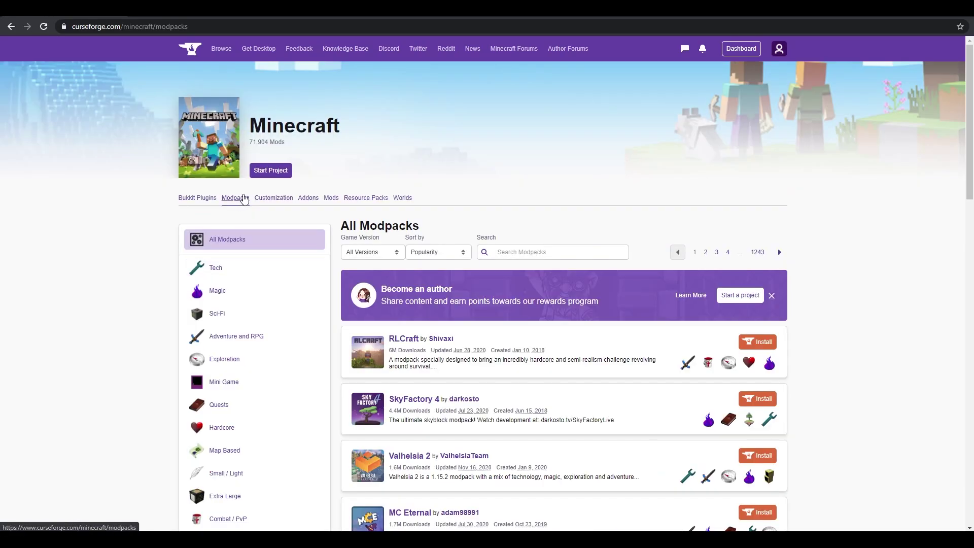
click(331, 199)
scroll(129, 277, down, 3)
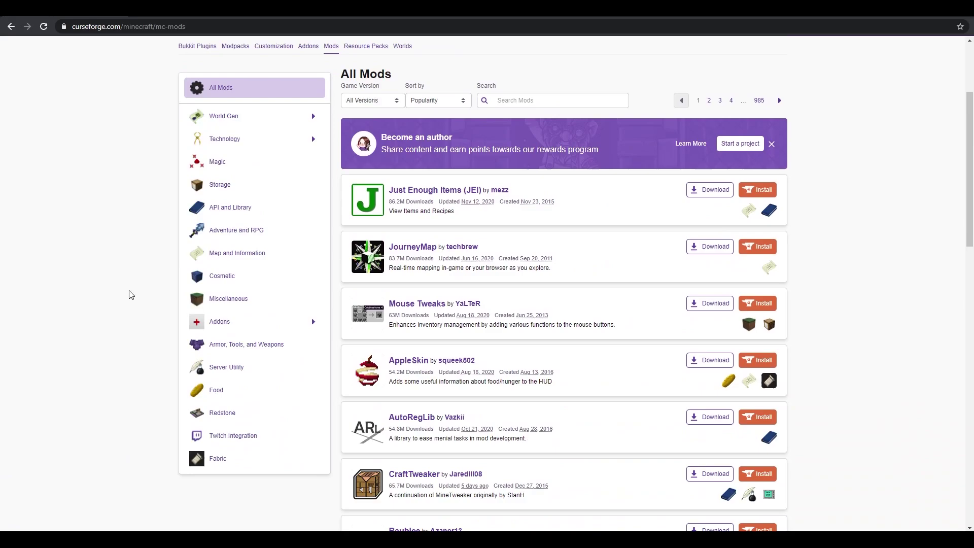
click(257, 468)
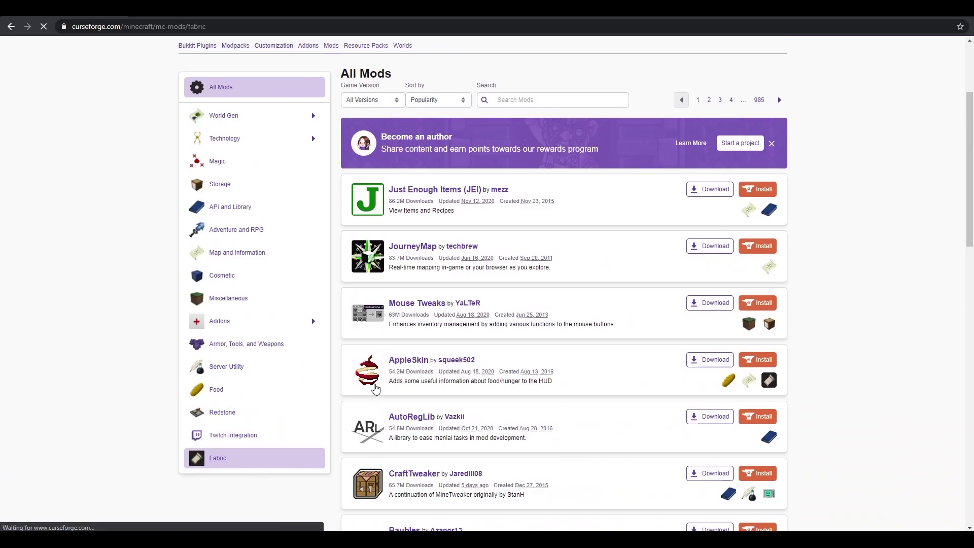
scroll(546, 277, down, 8)
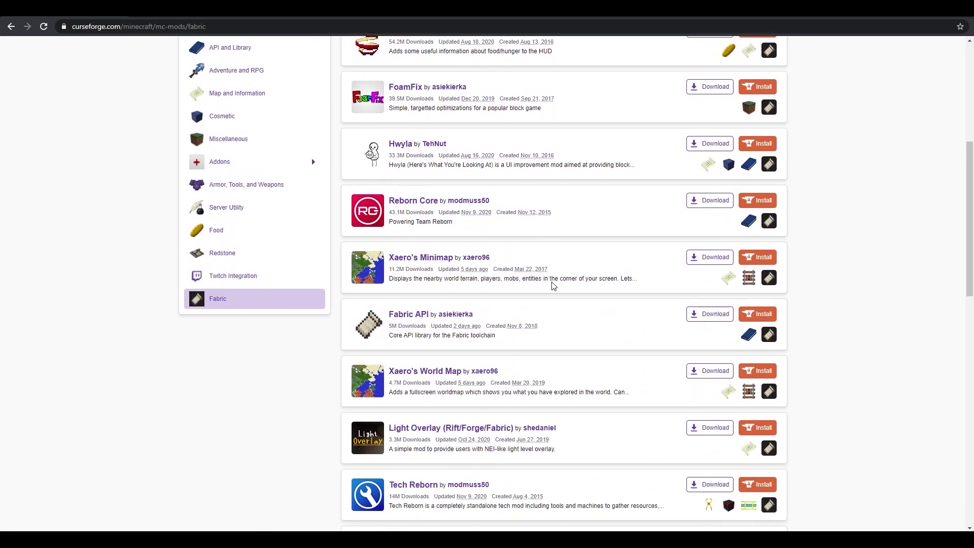
scroll(553, 286, down, 5)
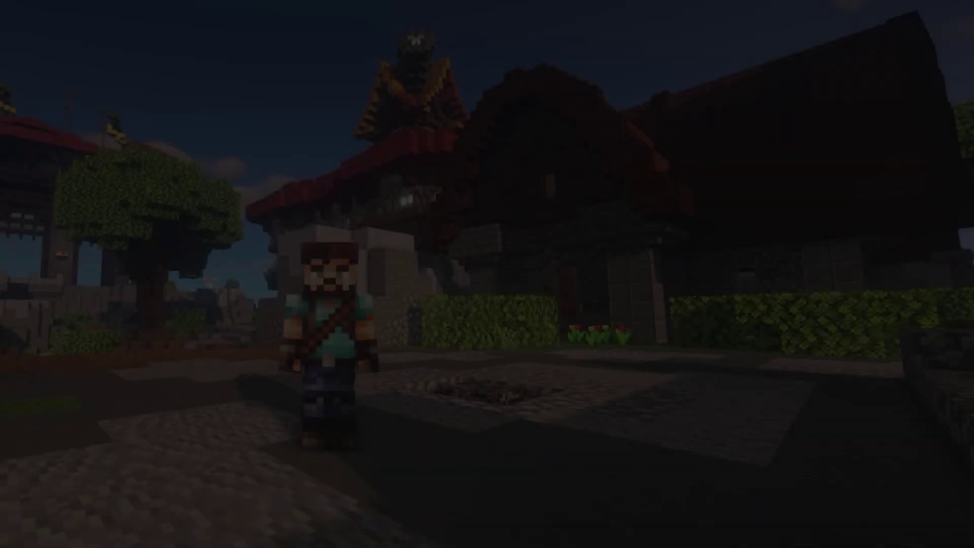